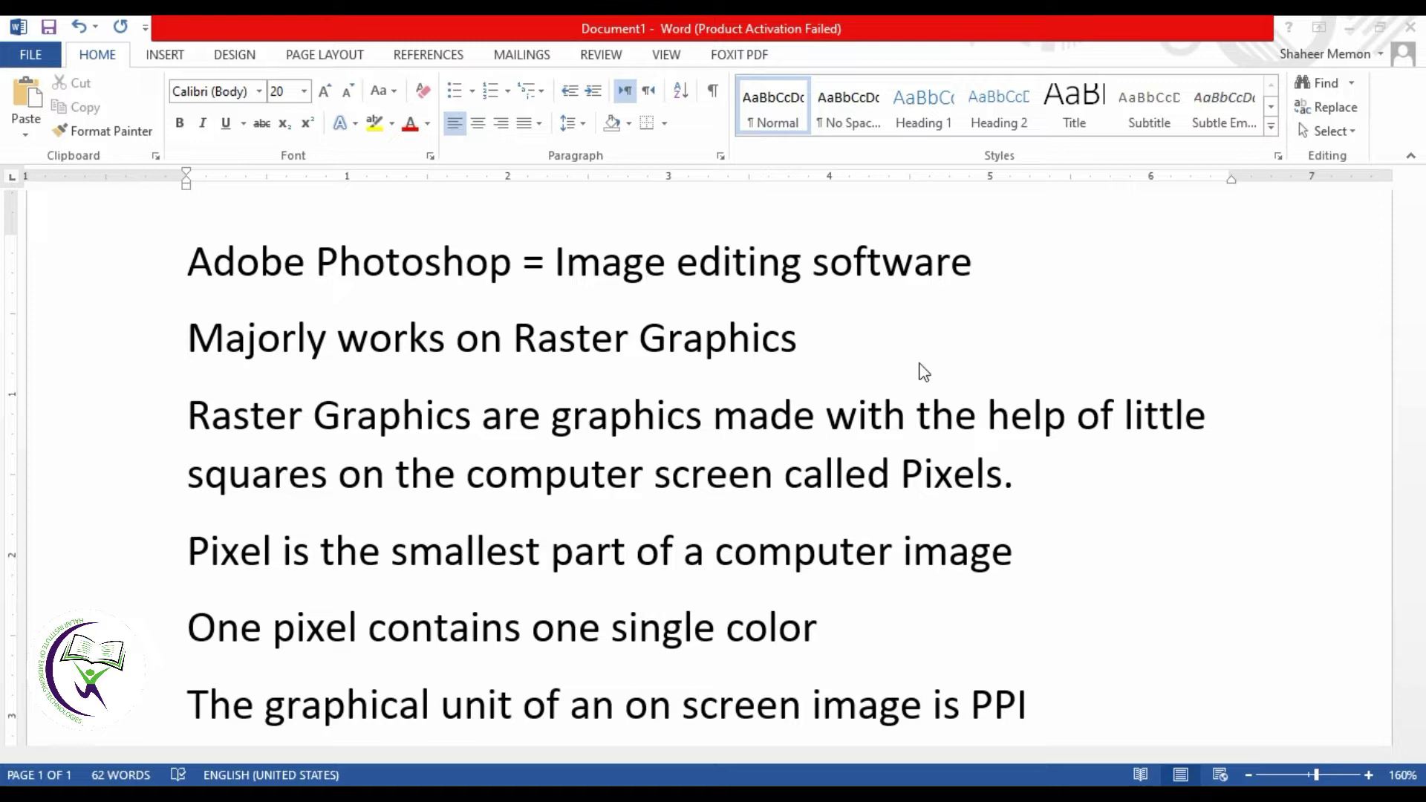
Drag-select the opening line 'Adobe Photoshop = Image editing software'
left_click(191, 264)
mouse_move(261, 274)
left_mouse_down()
mouse_move(964, 269)
mouse_move(952, 286)
left_mouse_up()
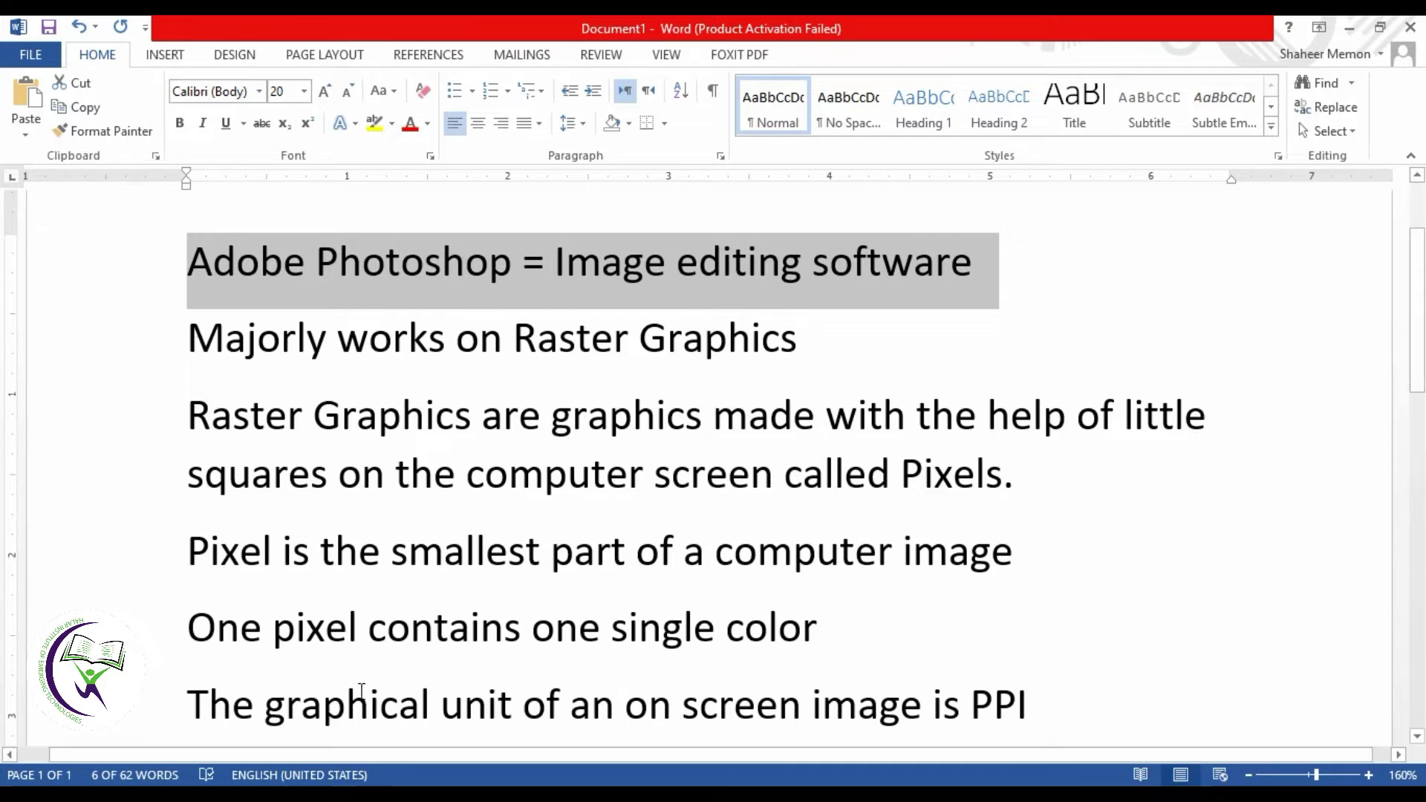
Highlight the Raster Graphics paragraph and the Pixel line, then reselect the Raster Graphics paragraph
left_click_drag(187, 416, 1065, 473)
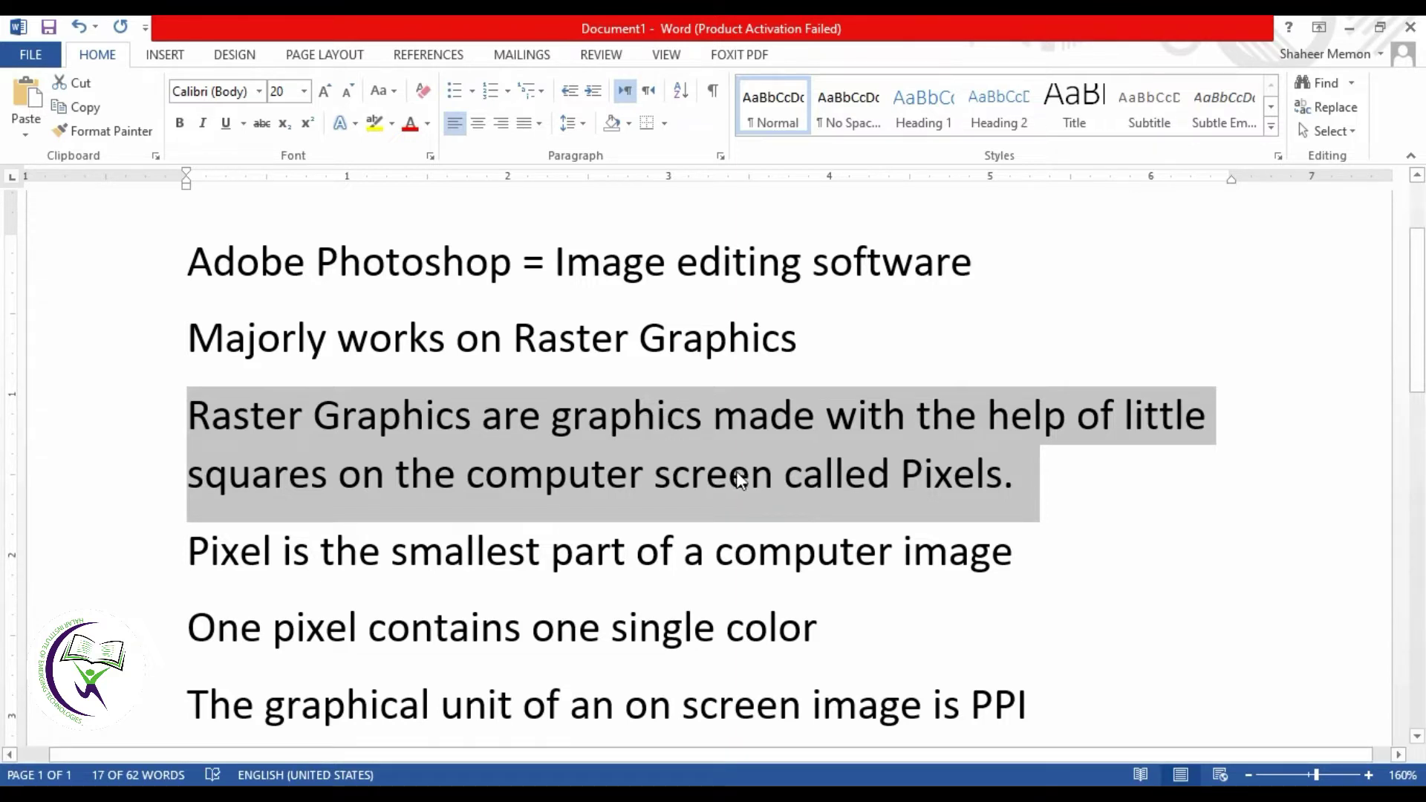
left_click_drag(186, 562, 956, 567)
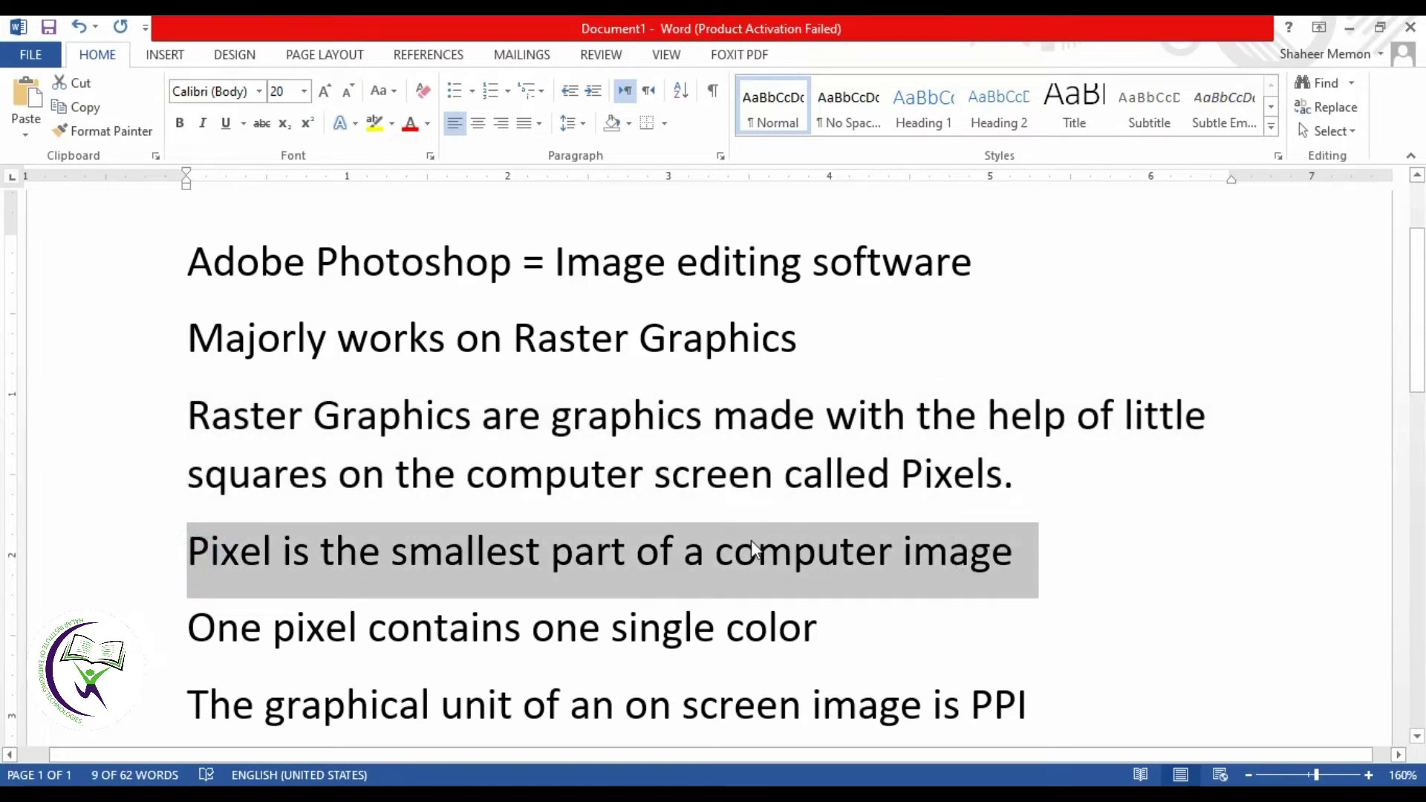
scroll(754, 521, "down", 3)
scroll(754, 521, "up", 2)
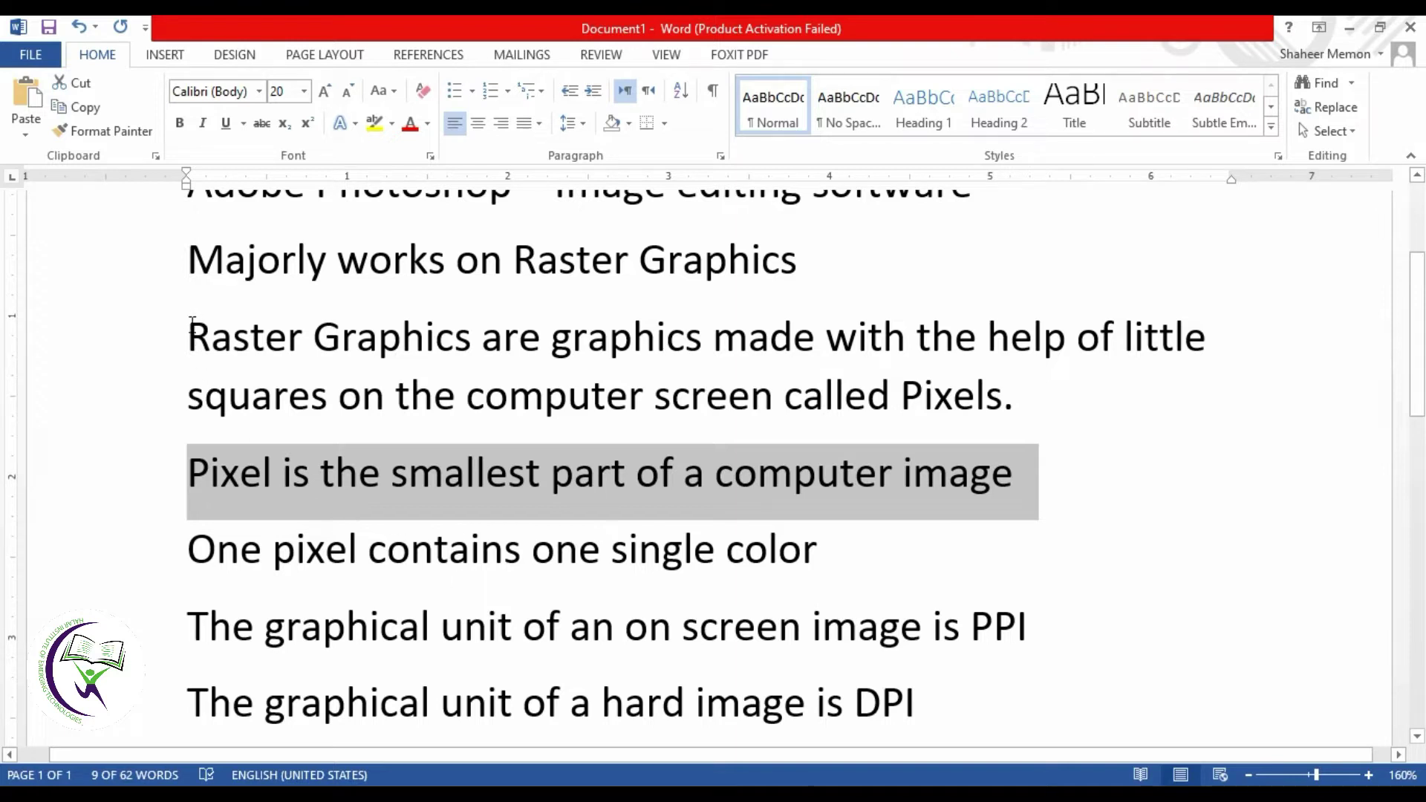
left_click_drag(191, 326, 1016, 421)
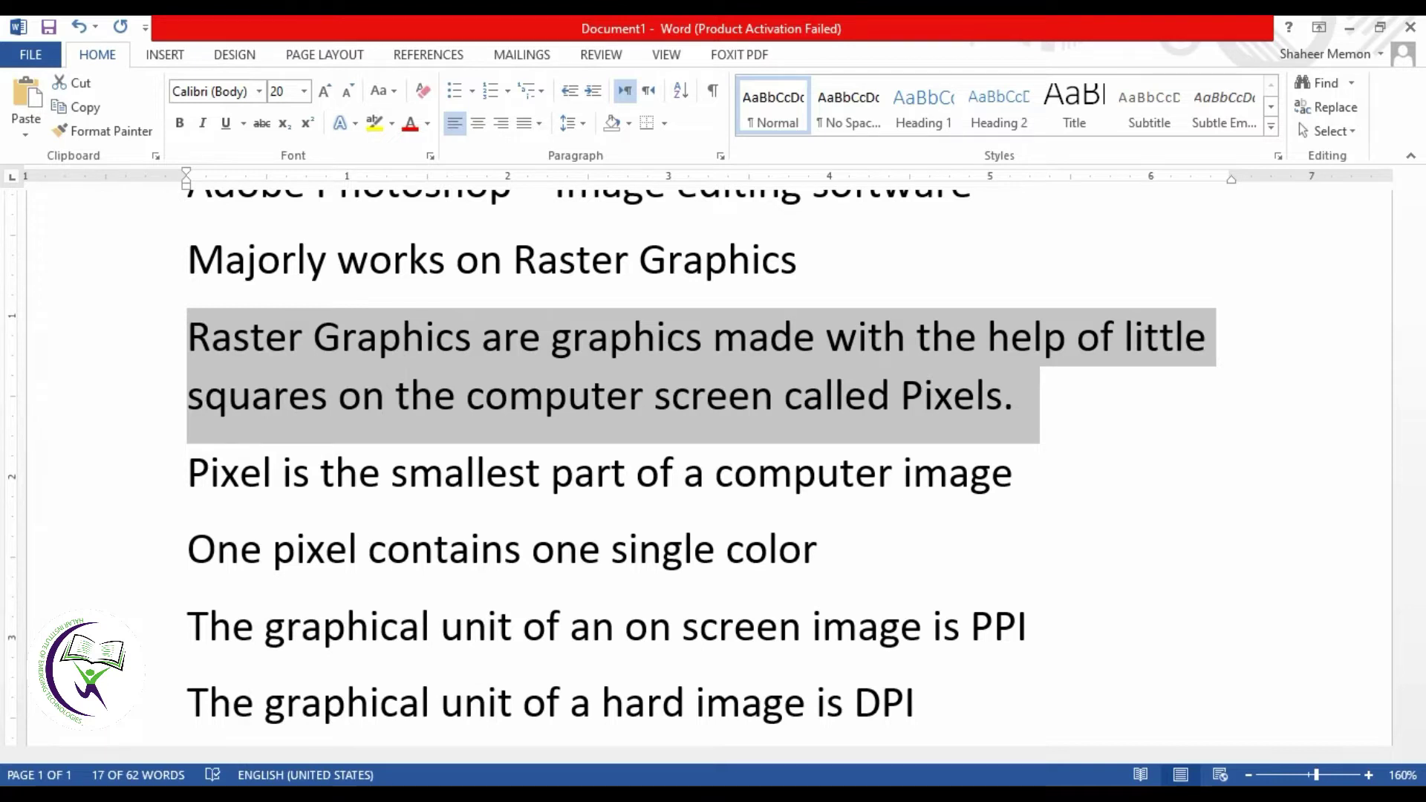
In Photoshop, nudge the red rectangle up and start zooming in on it
left_click(359, 728)
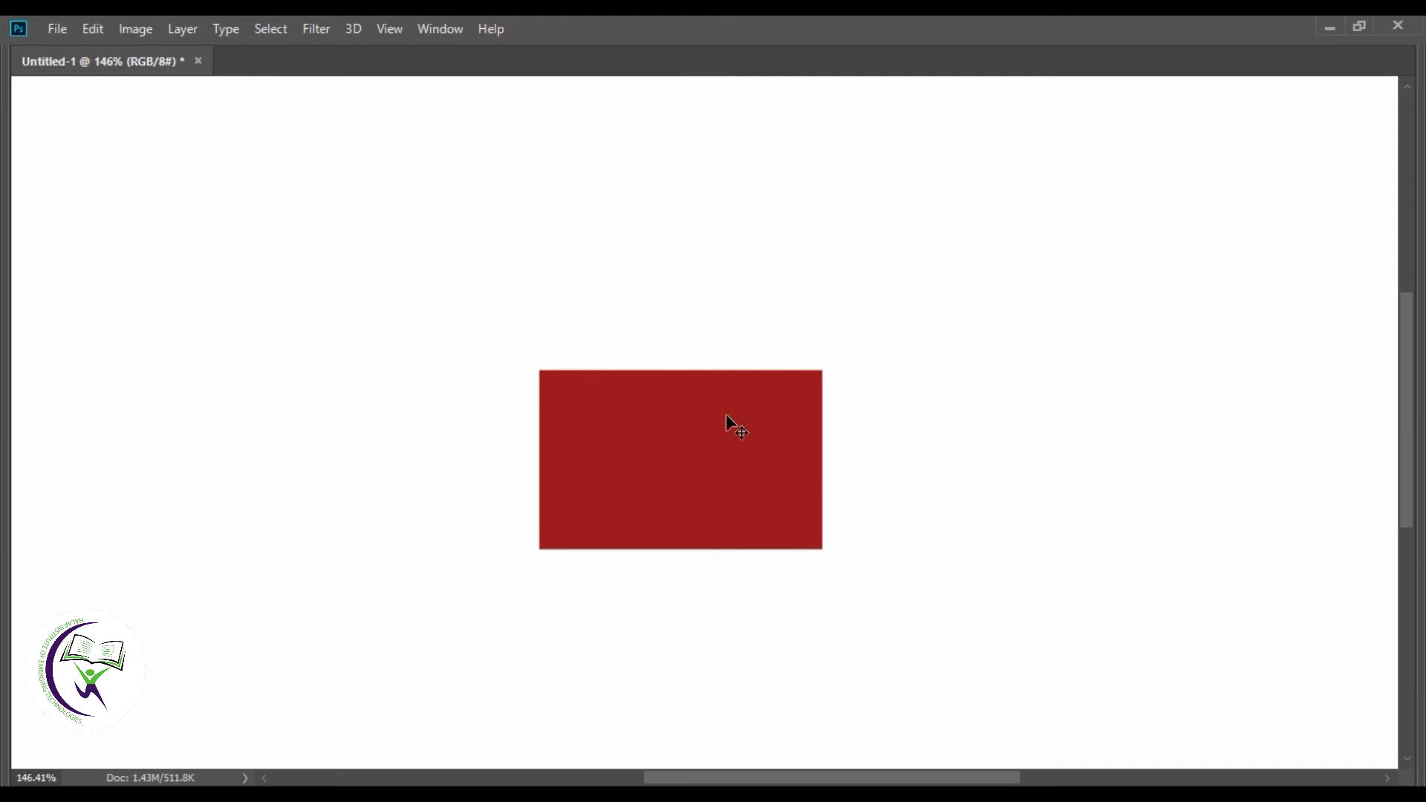
key("shift+Up")
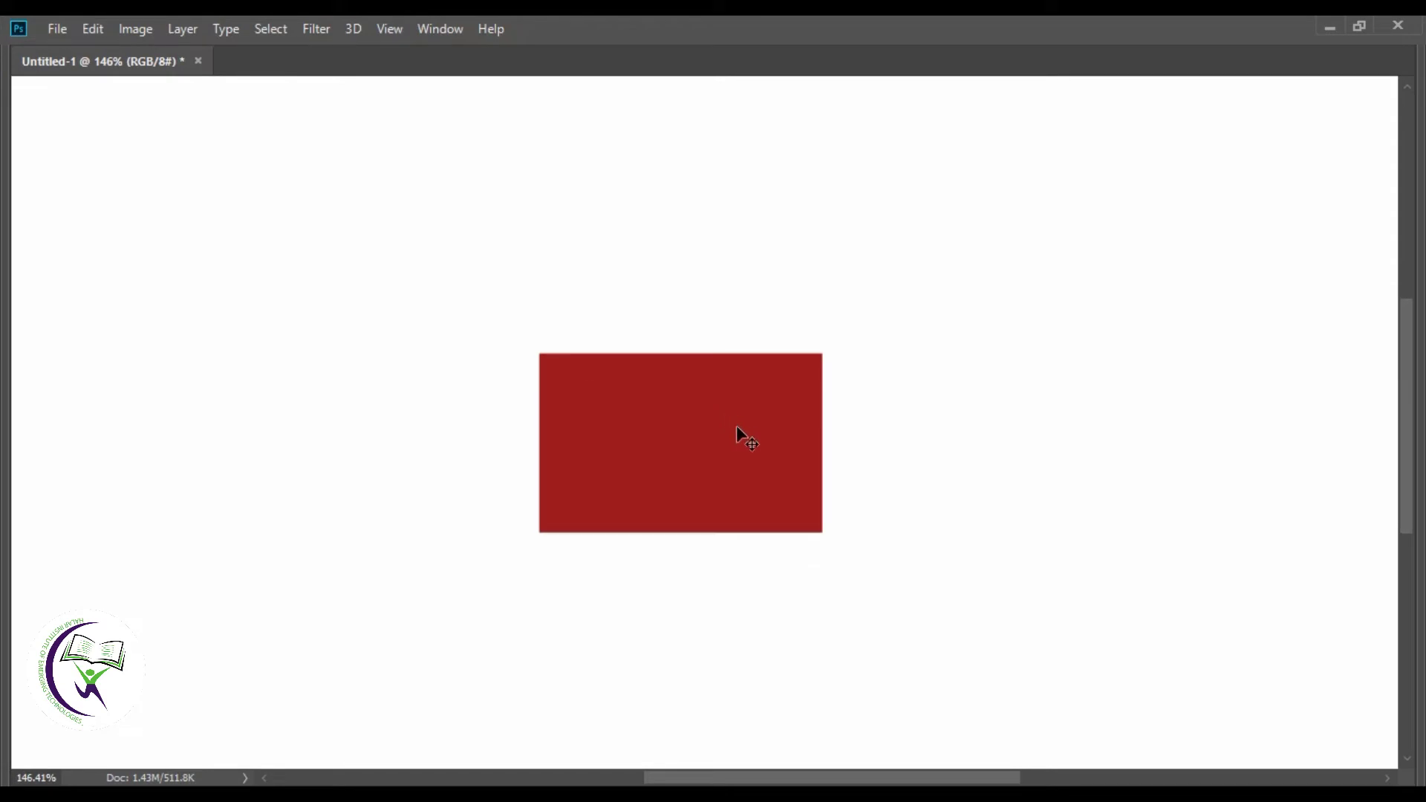
scroll(616, 364, "up", 2)
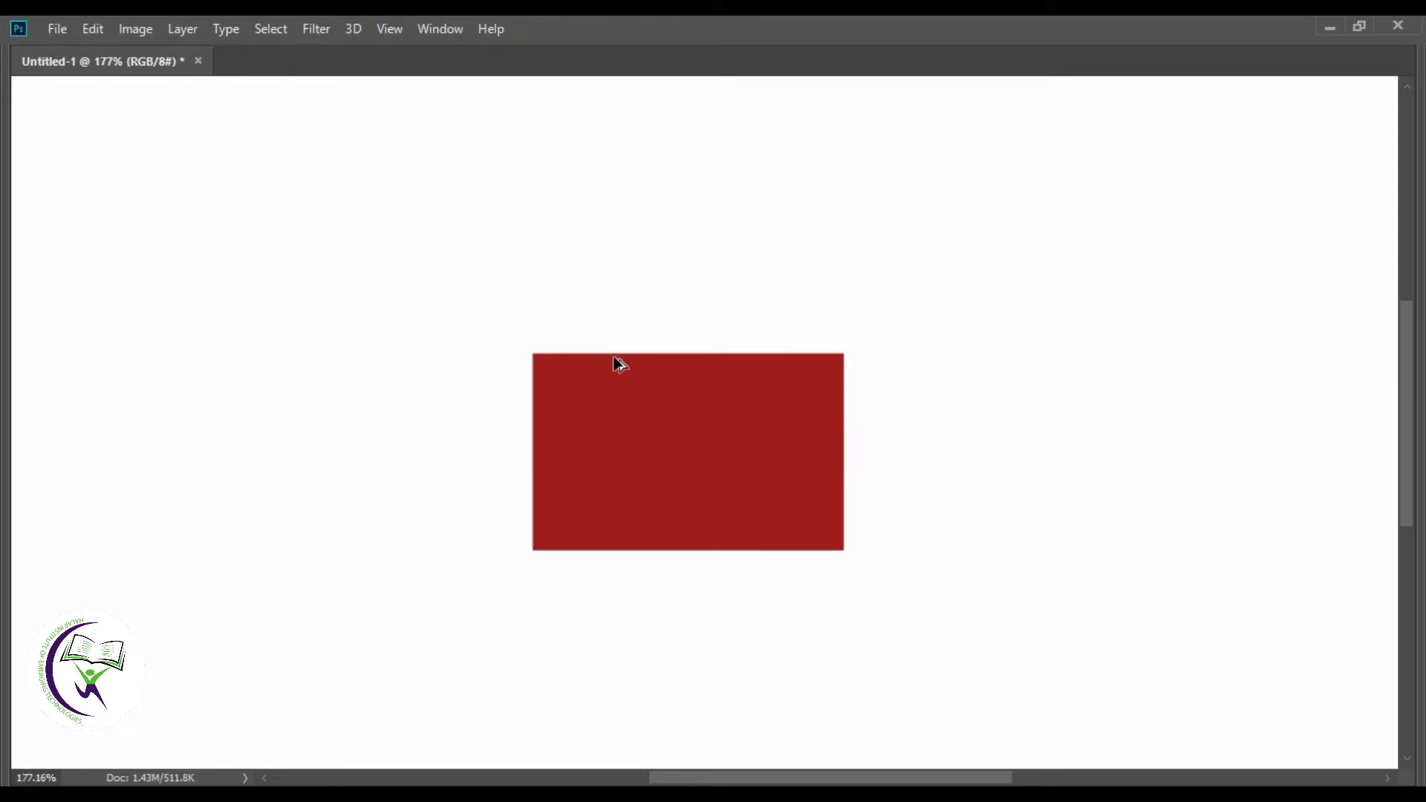
scroll(620, 362, "up", 3)
scroll(620, 362, "up", 2)
scroll(621, 364, "down", 2)
scroll(620, 364, "down", 2)
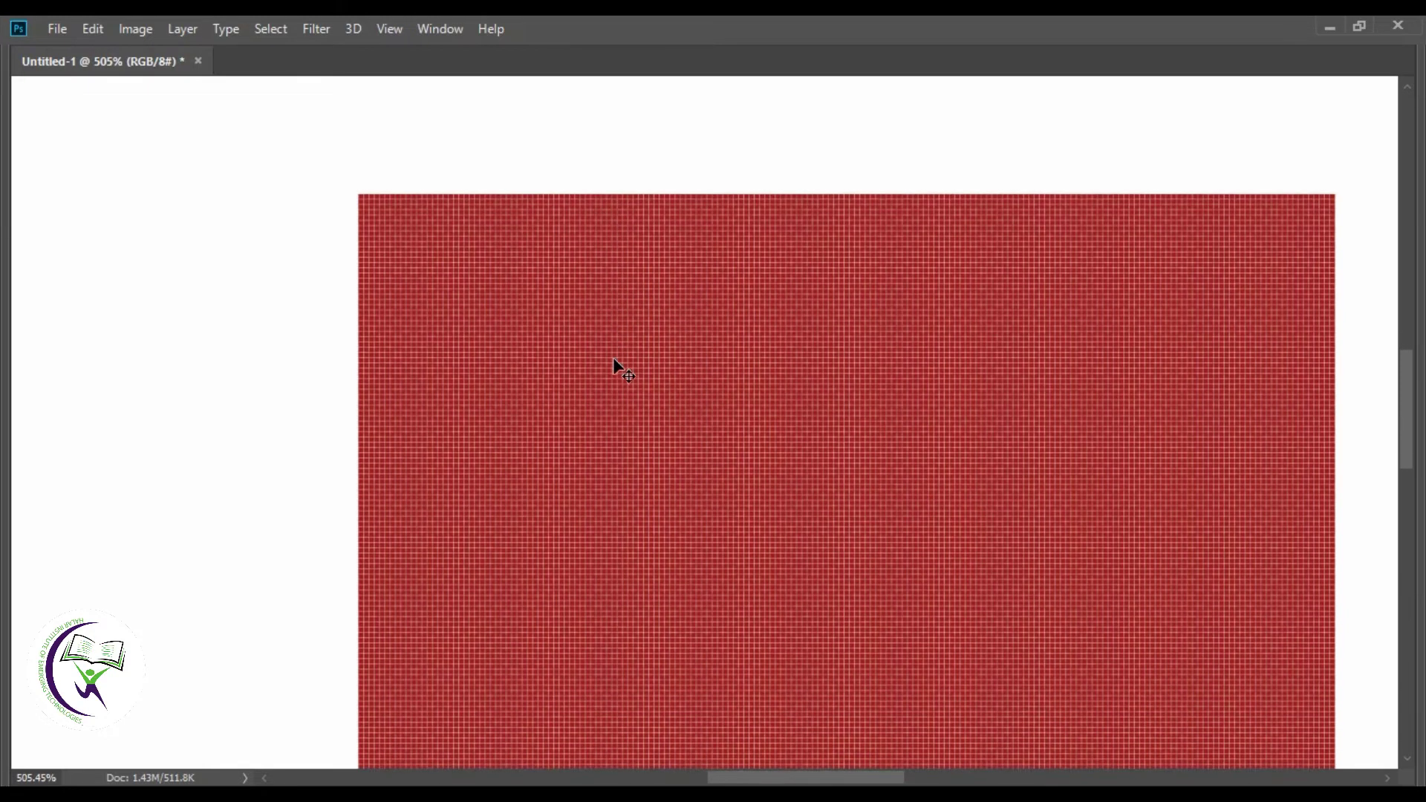
scroll(620, 366, "down", 2)
scroll(615, 361, "right", 2)
scroll(615, 361, "down", 1)
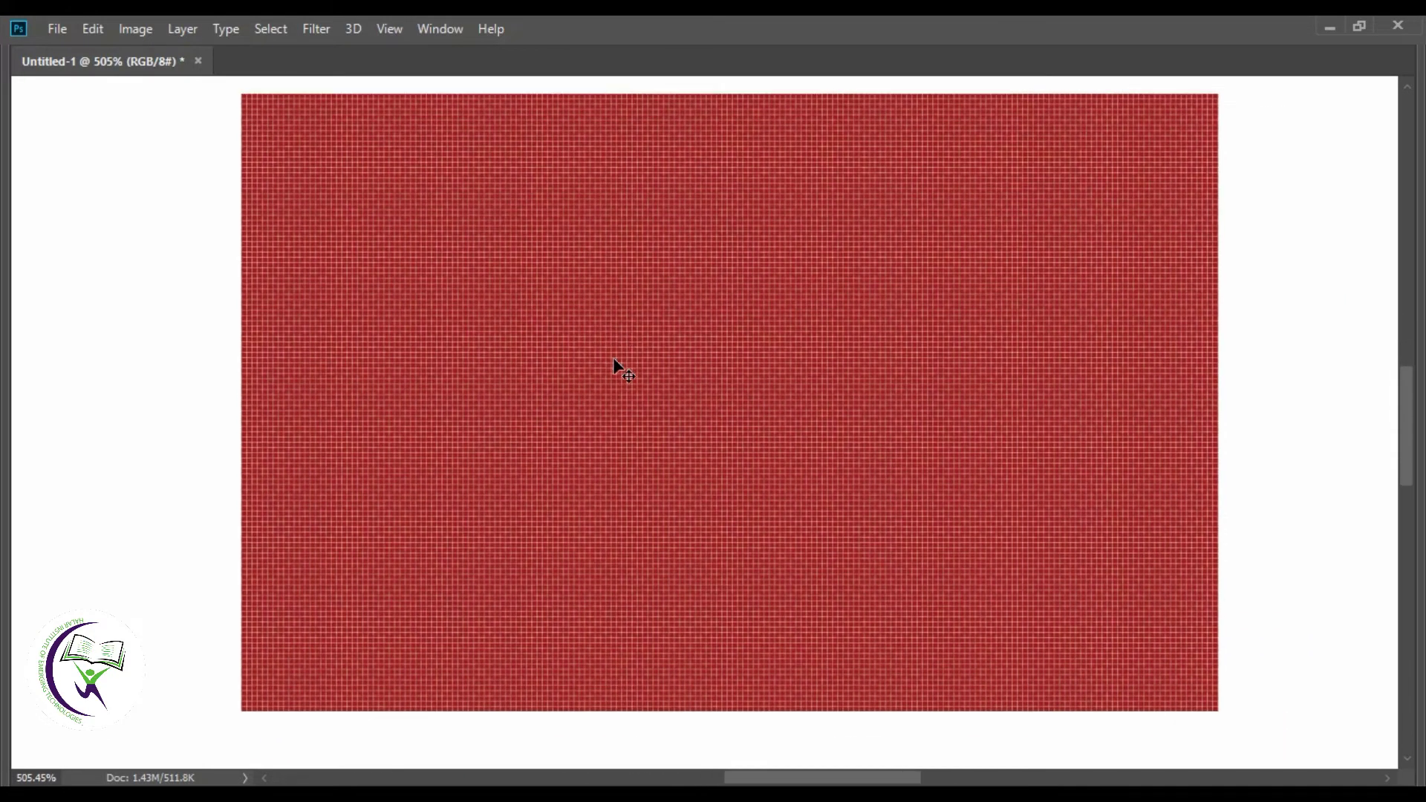
scroll(613, 361, "up", 1)
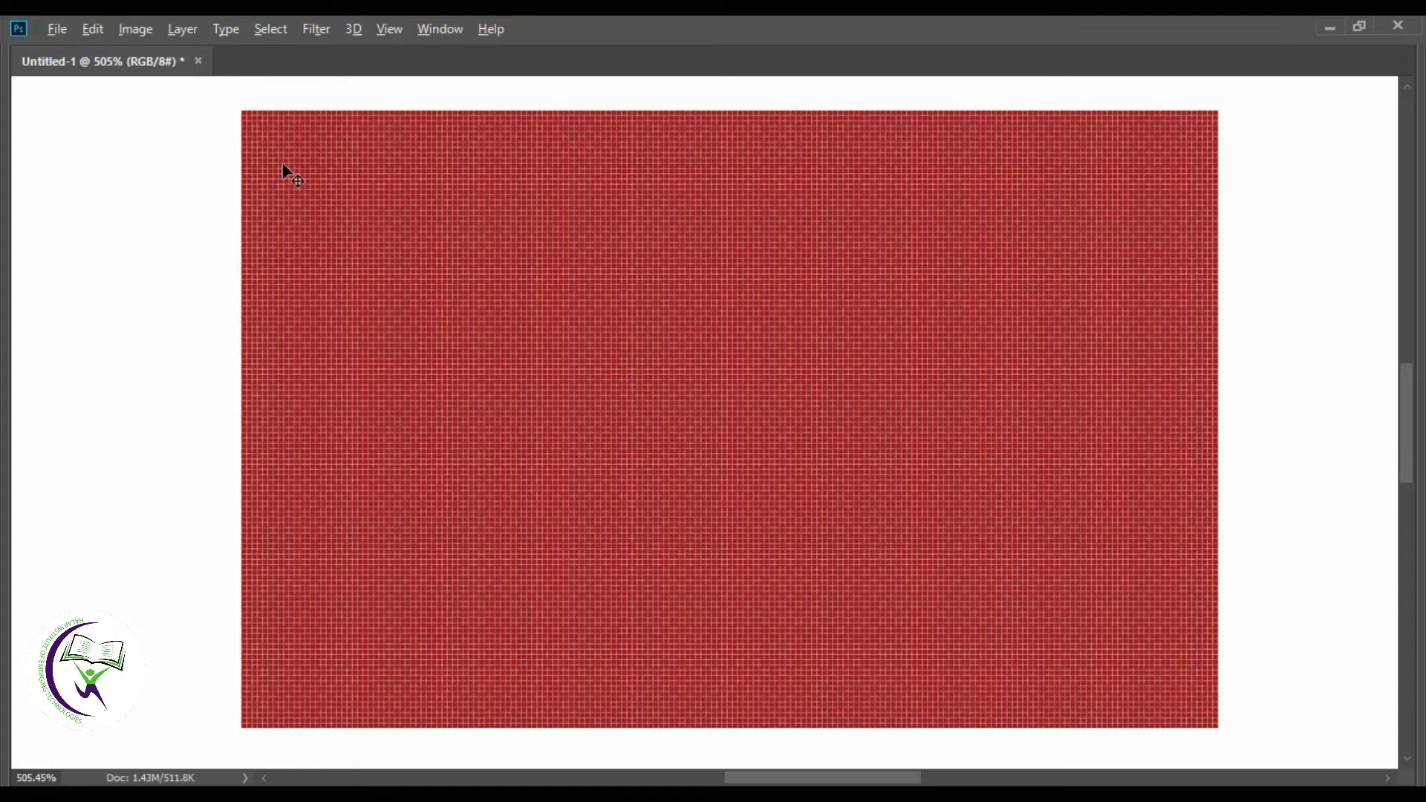
scroll(282, 167, "up", 1)
scroll(286, 168, "up", 1)
scroll(294, 171, "up", 1)
scroll(305, 184, "up", 1)
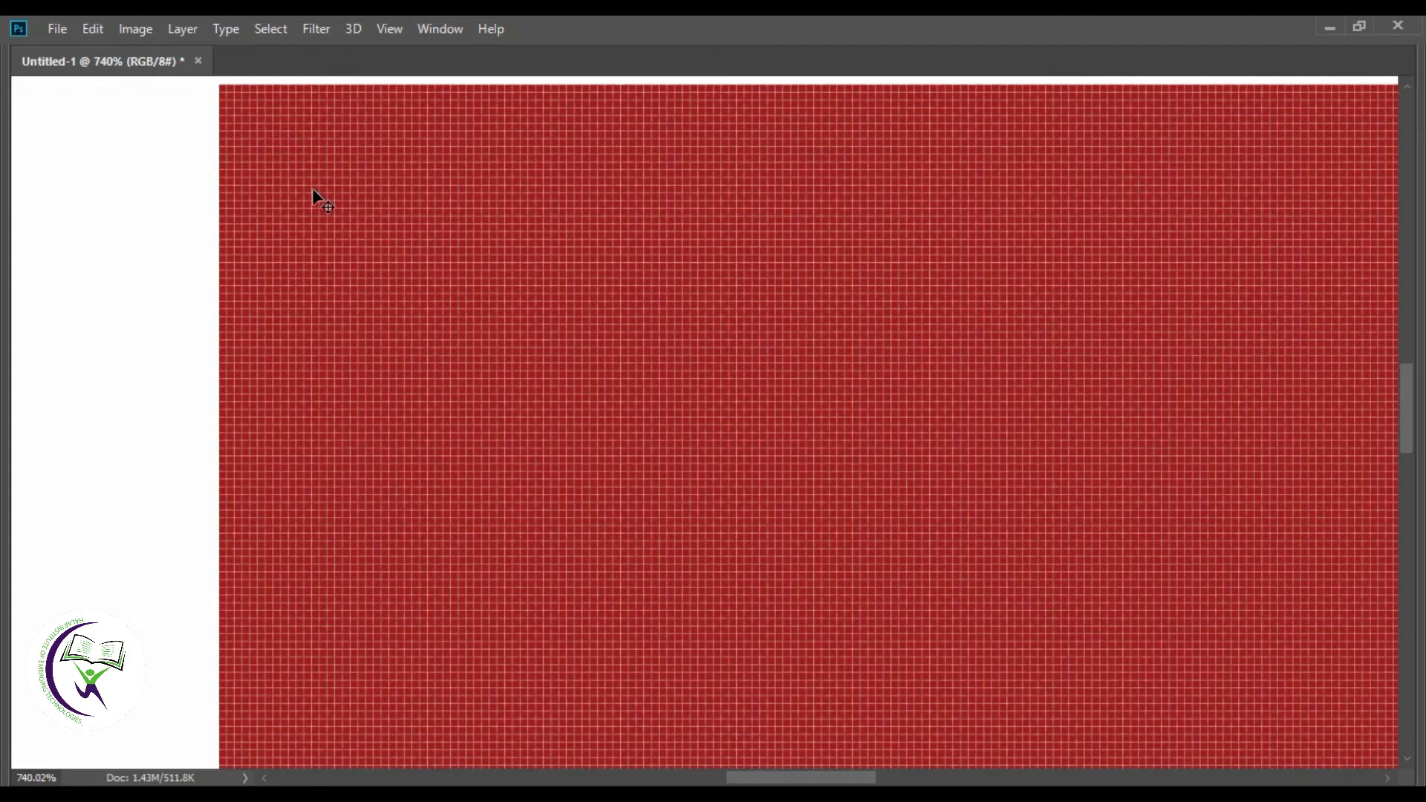
Pan to the rectangle's top edge and zoom to thousands of percent to reveal its pixel grid
left_click_drag(328, 198, 340, 376)
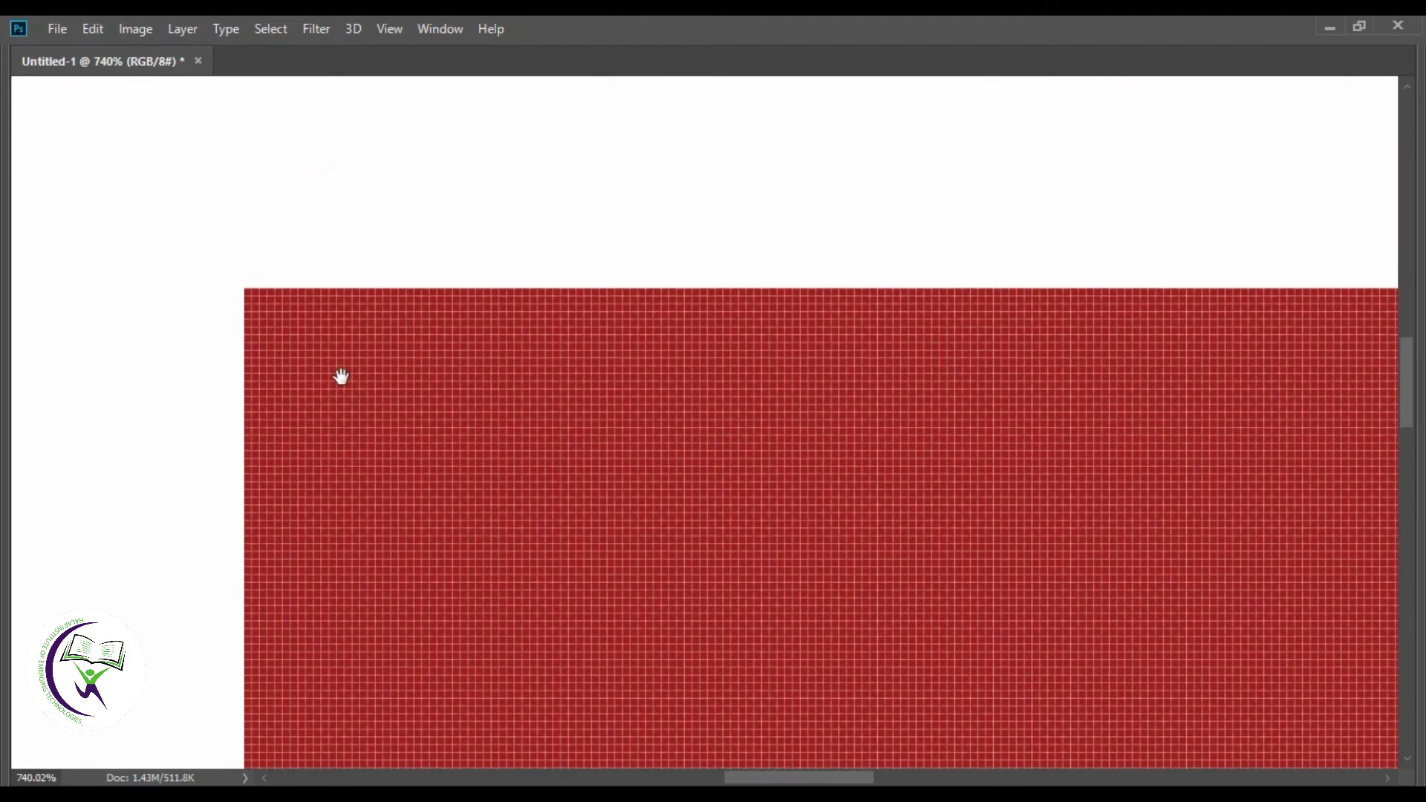
scroll(265, 346, "up", 1)
scroll(265, 346, "up", 2)
scroll(269, 346, "up", 1)
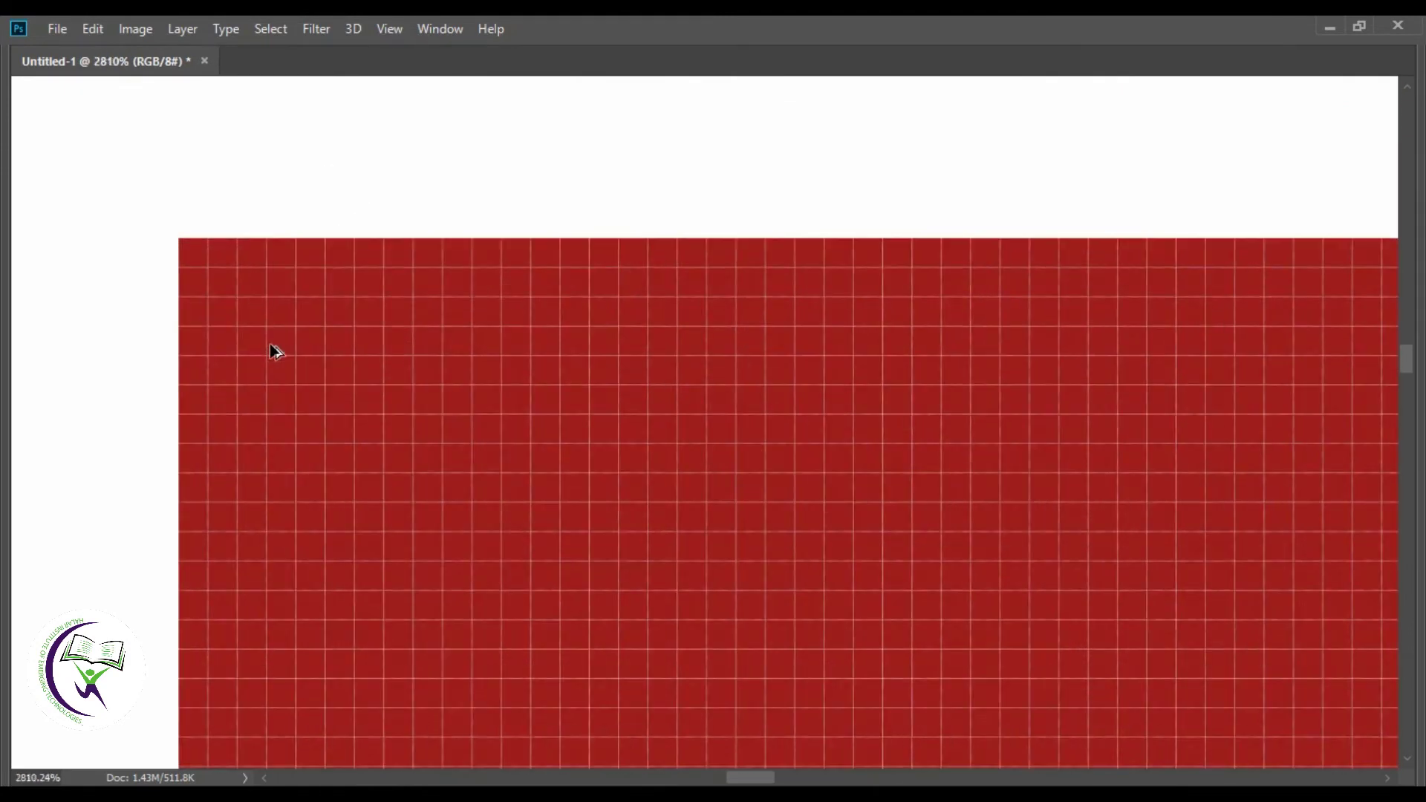
scroll(264, 341, "up", 2)
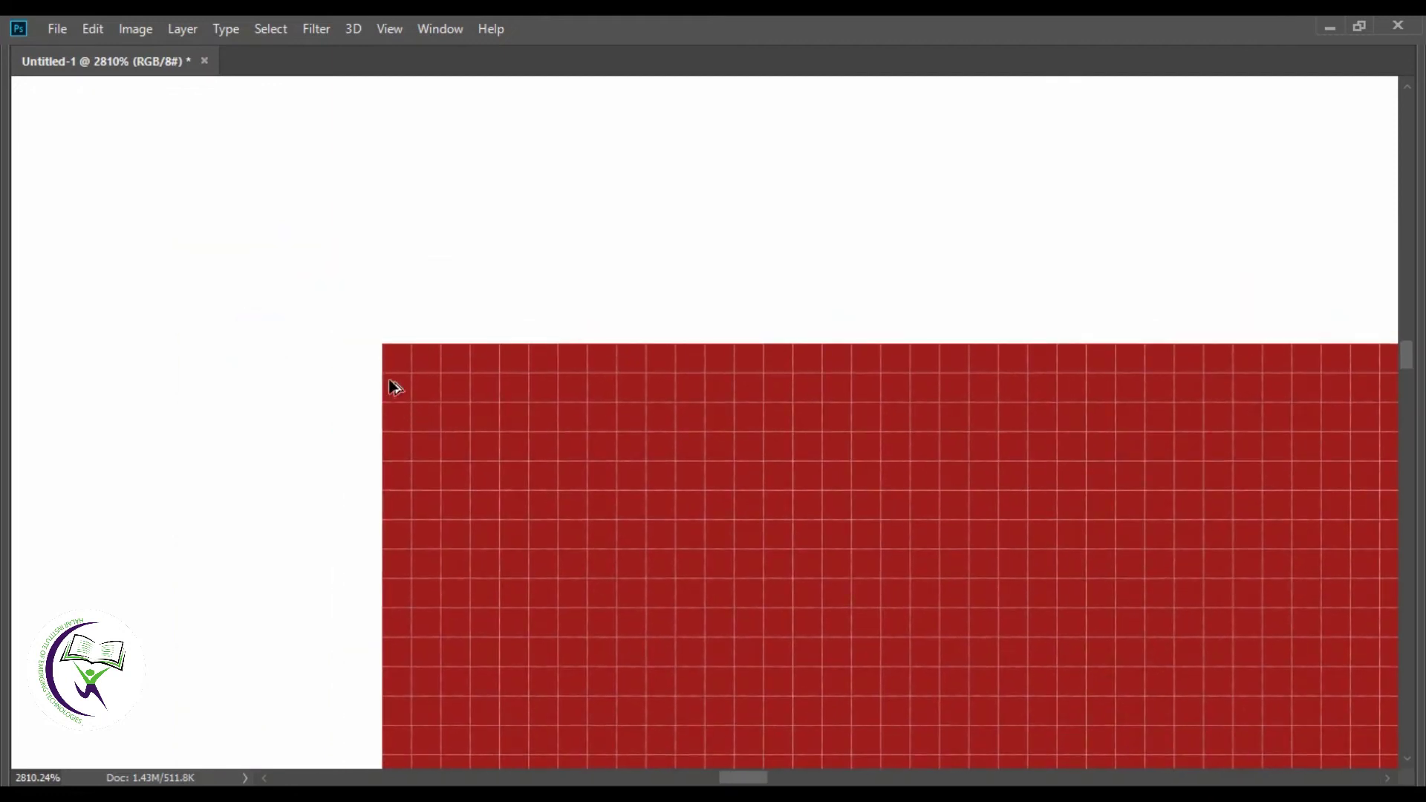
scroll(392, 382, "up", 1)
scroll(393, 374, "up", 1)
left_click(407, 338)
left_click(577, 327)
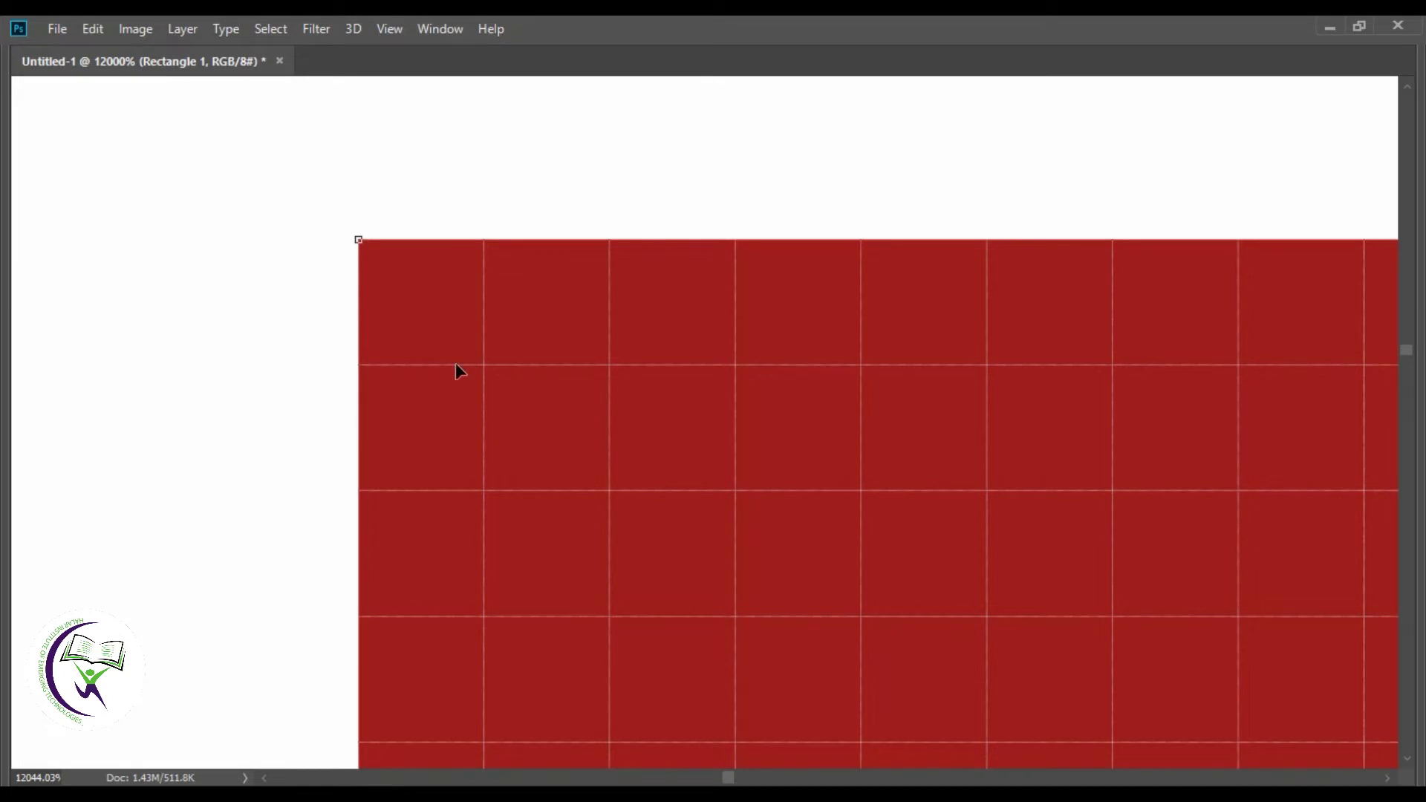
scroll(457, 365, "down", 3)
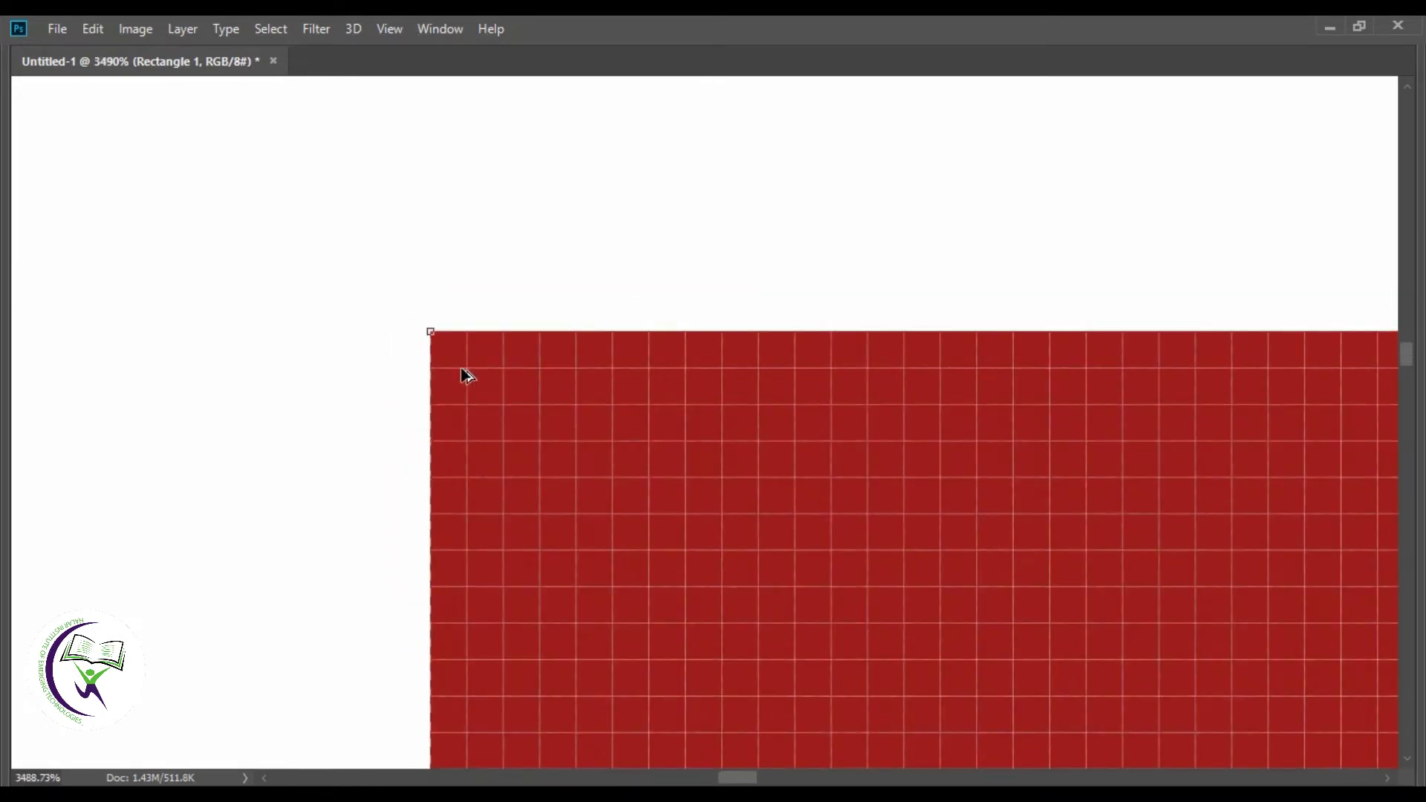
scroll(460, 367, "right", 5)
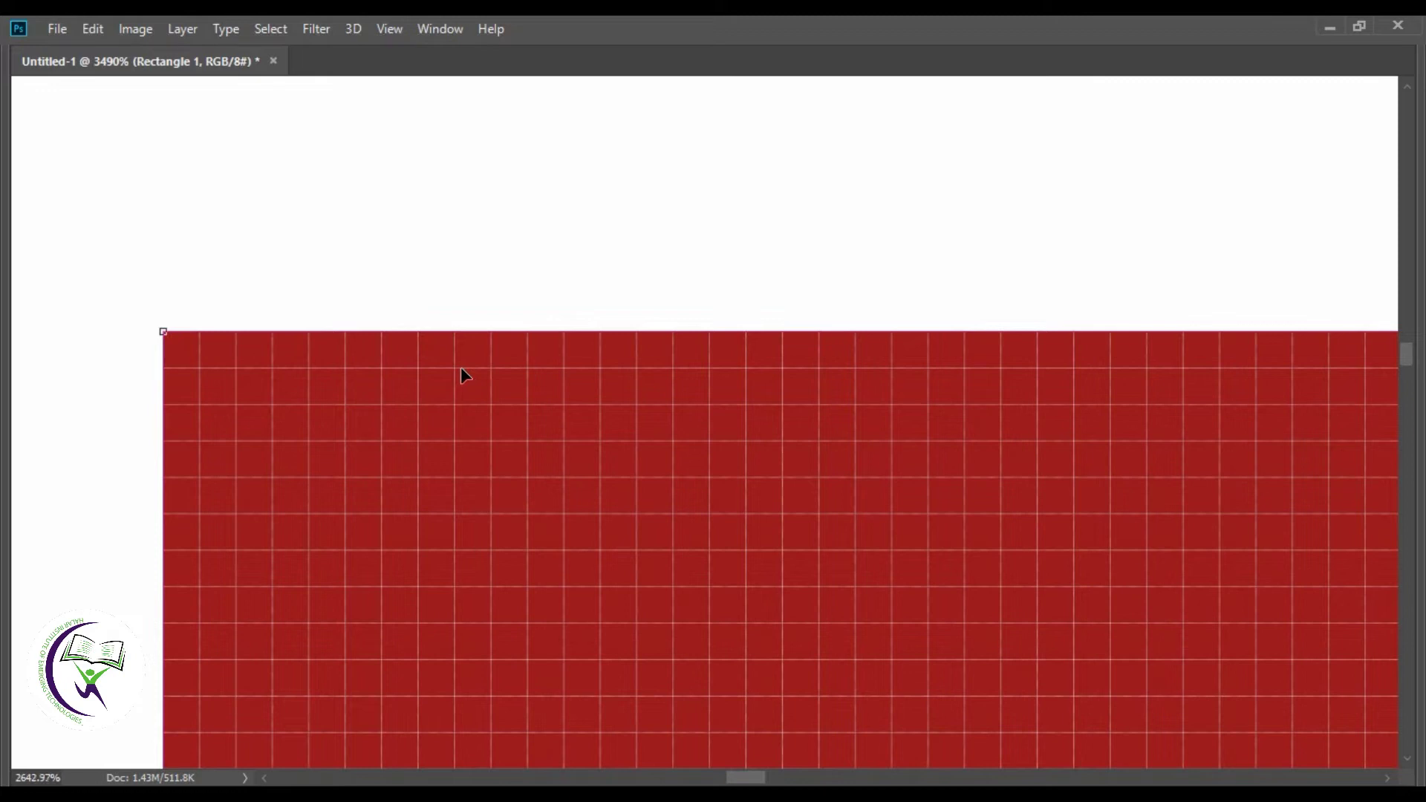
scroll(460, 367, "down", 2)
scroll(460, 367, "right", 3)
scroll(460, 367, "right", 3)
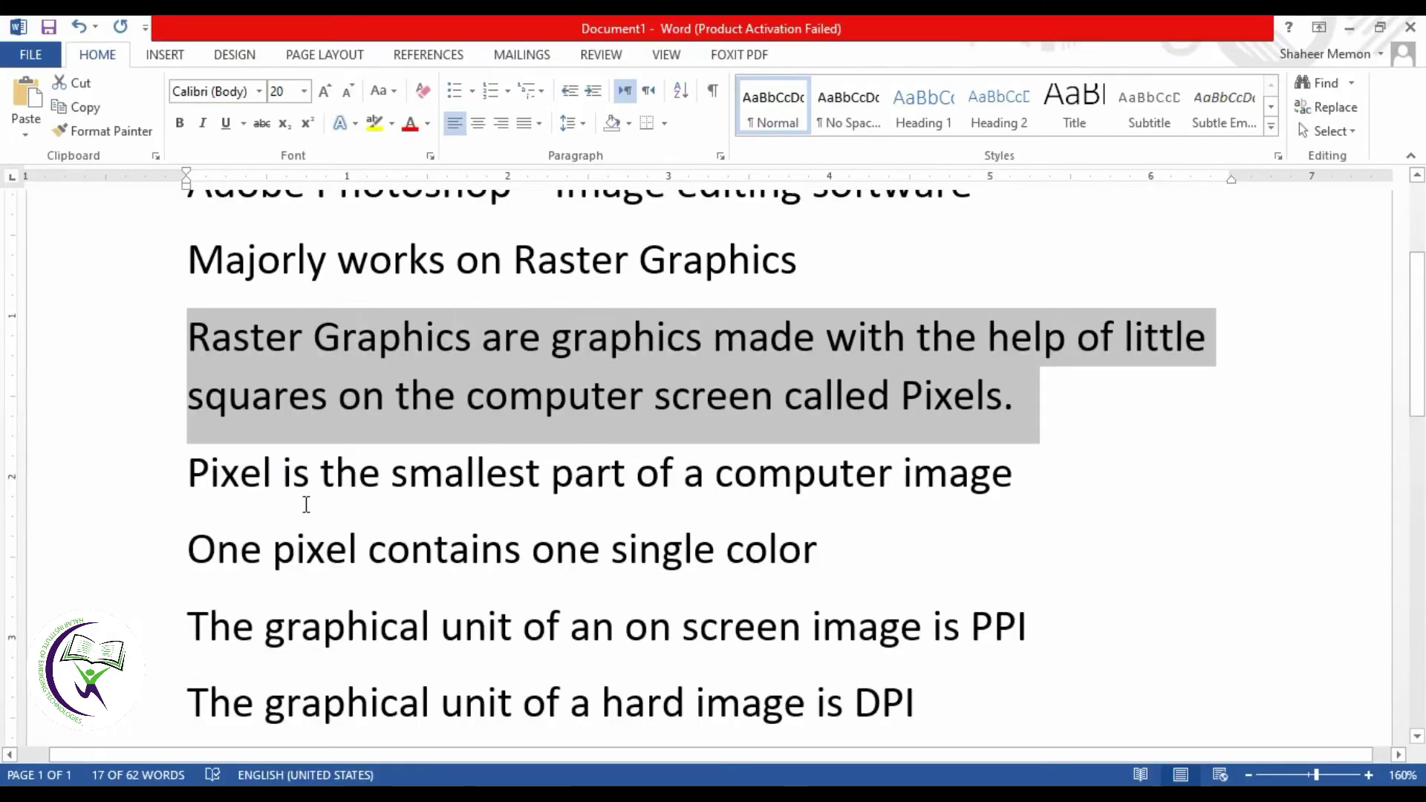
Deselect the Raster Graphics paragraph and place the cursor at the end of the PPI line
scroll(307, 505, "down", 2)
scroll(243, 502, "up", 1)
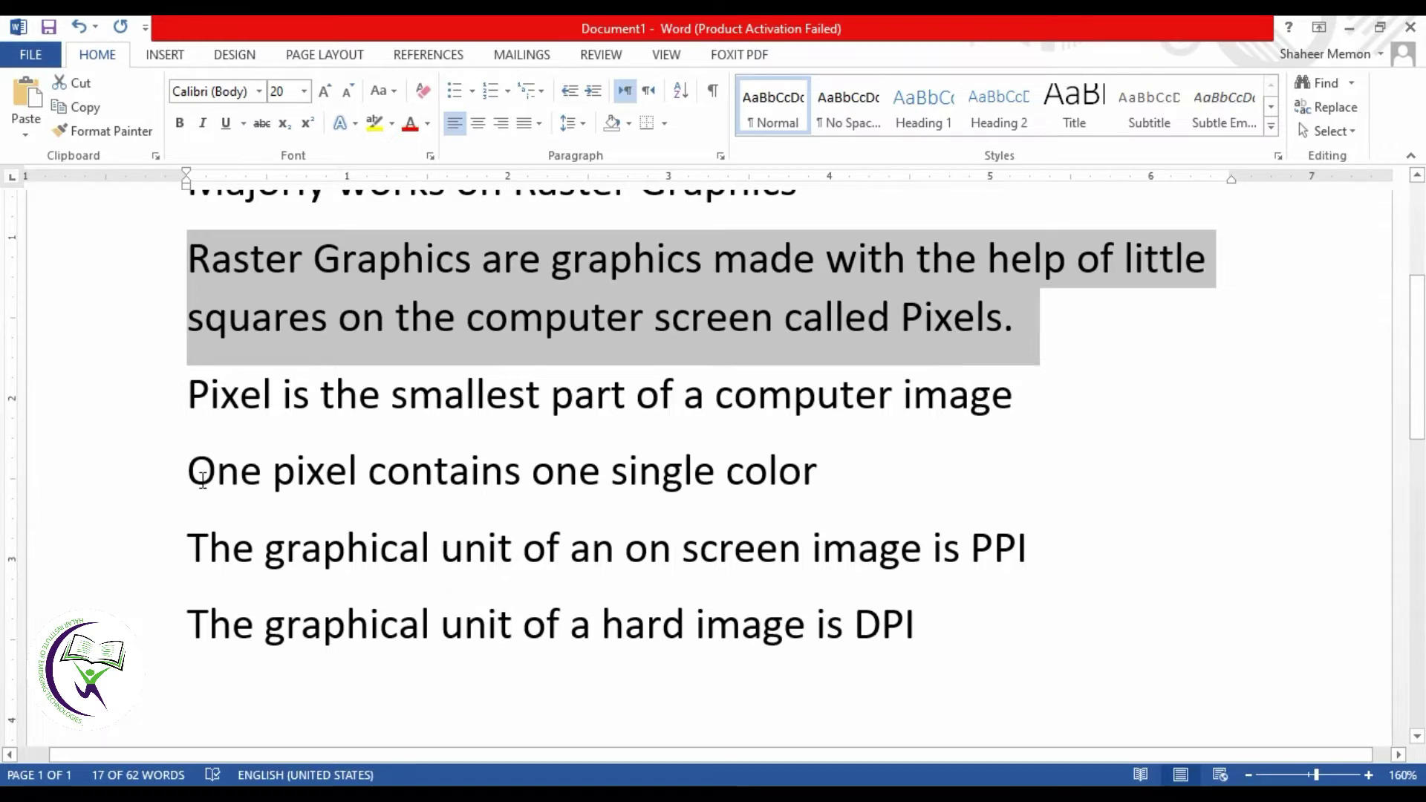
left_click(1033, 392)
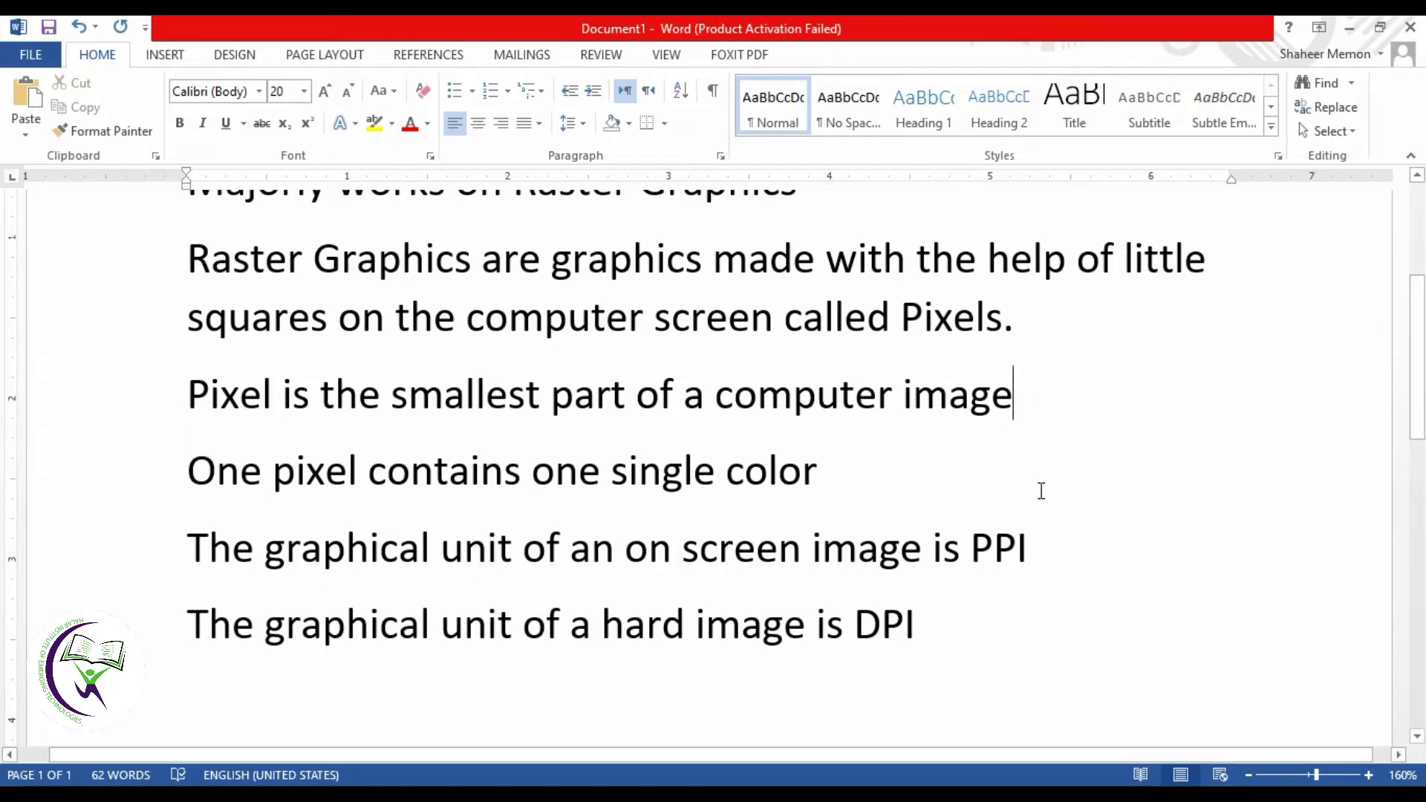
left_click(1049, 548)
Highlight the PPI on-screen line, zoom Photoshop's rectangle back out, and return to Word
left_click_drag(187, 549, 1034, 559)
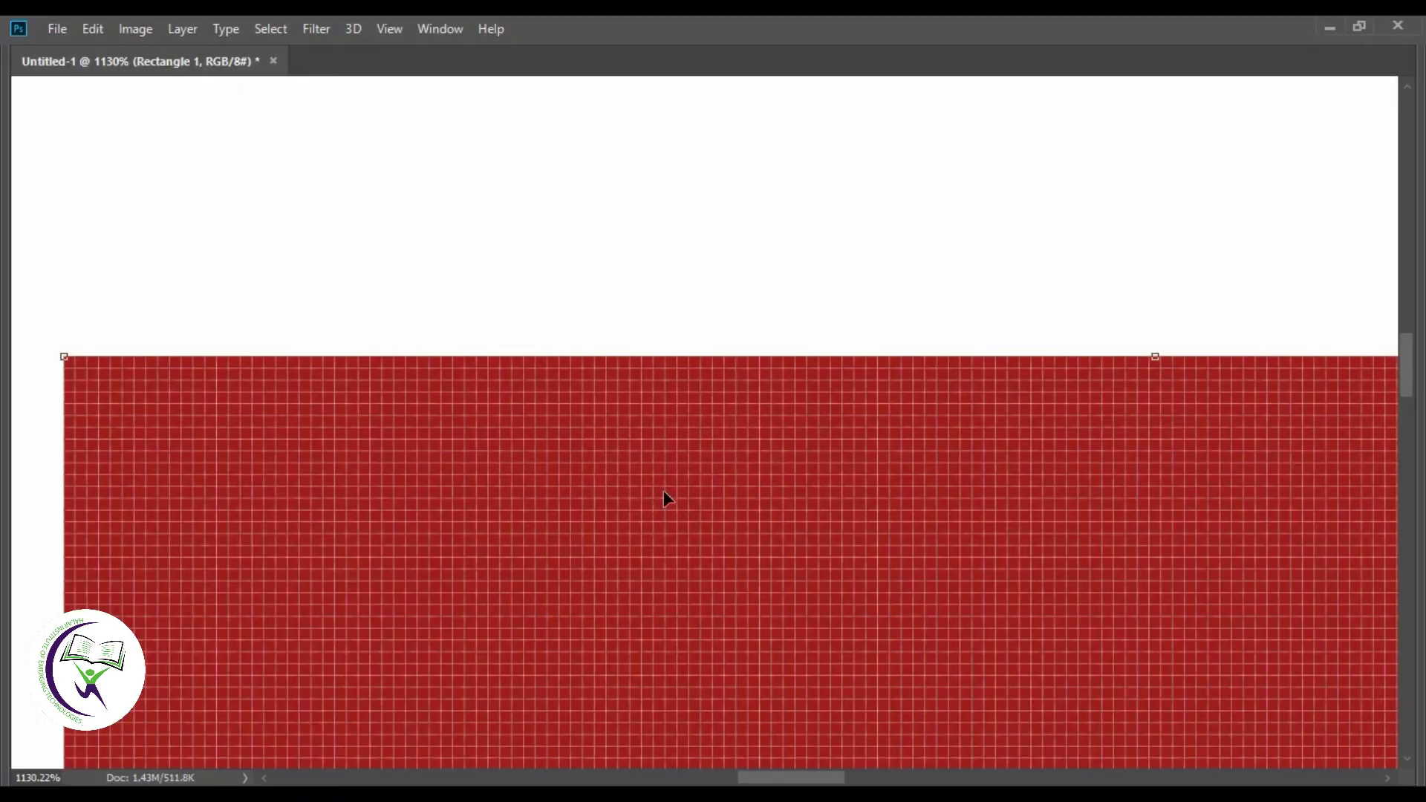
scroll(666, 497, "down", 3)
scroll(676, 479, "down", 3)
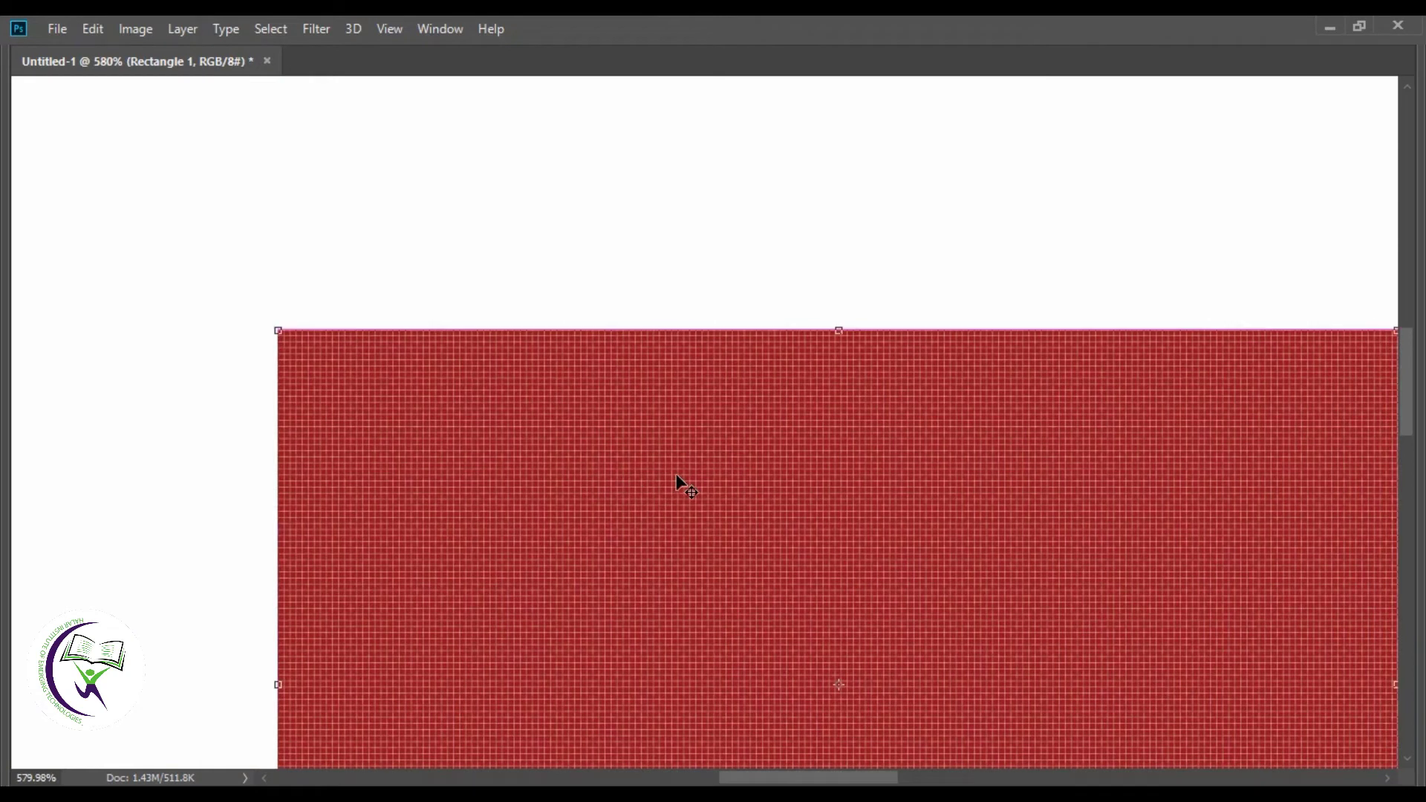
scroll(676, 477, "right", 3)
scroll(680, 475, "right", 2)
scroll(680, 475, "down", 1)
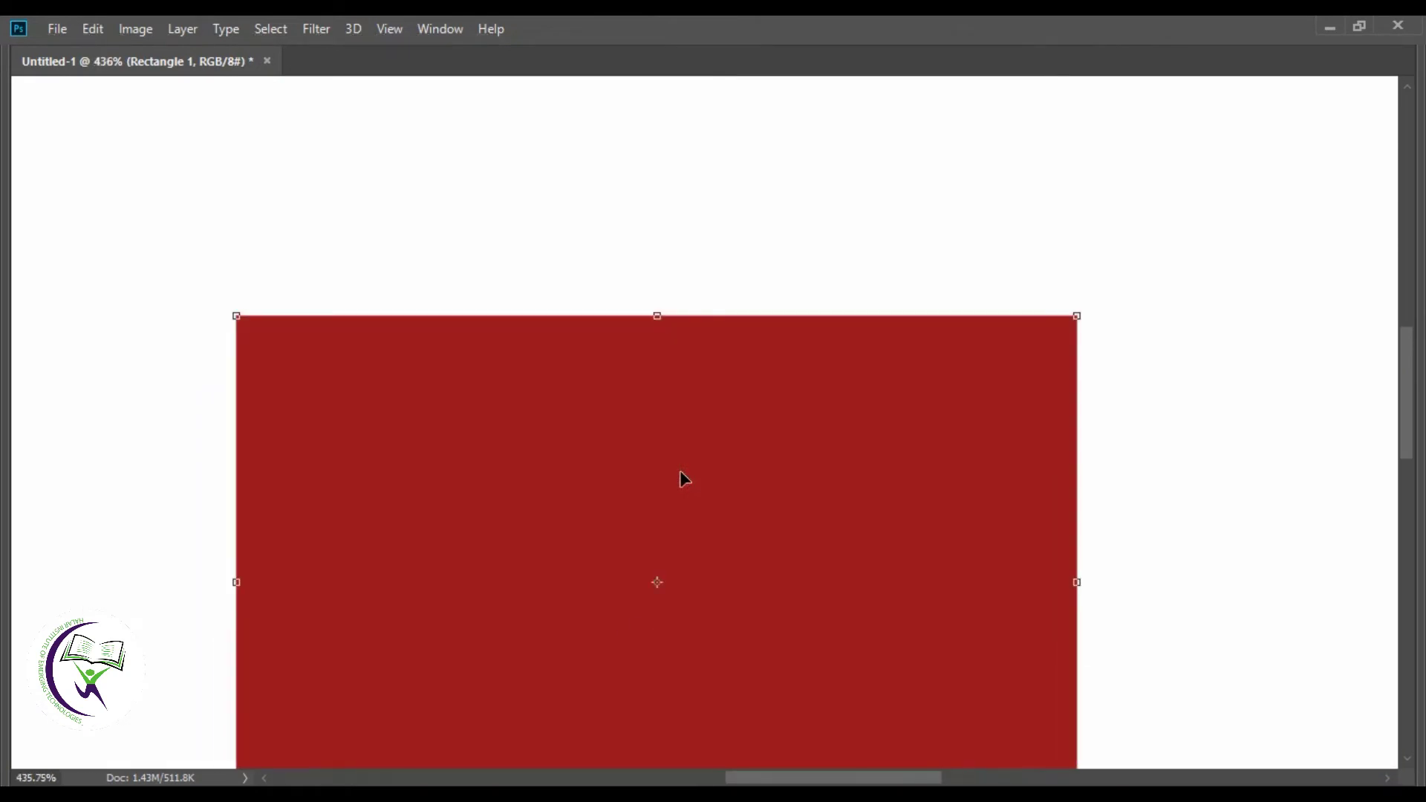
scroll(680, 475, "down", 3)
scroll(680, 475, "down", 1)
scroll(680, 475, "down", 1)
scroll(683, 477, "up", 1)
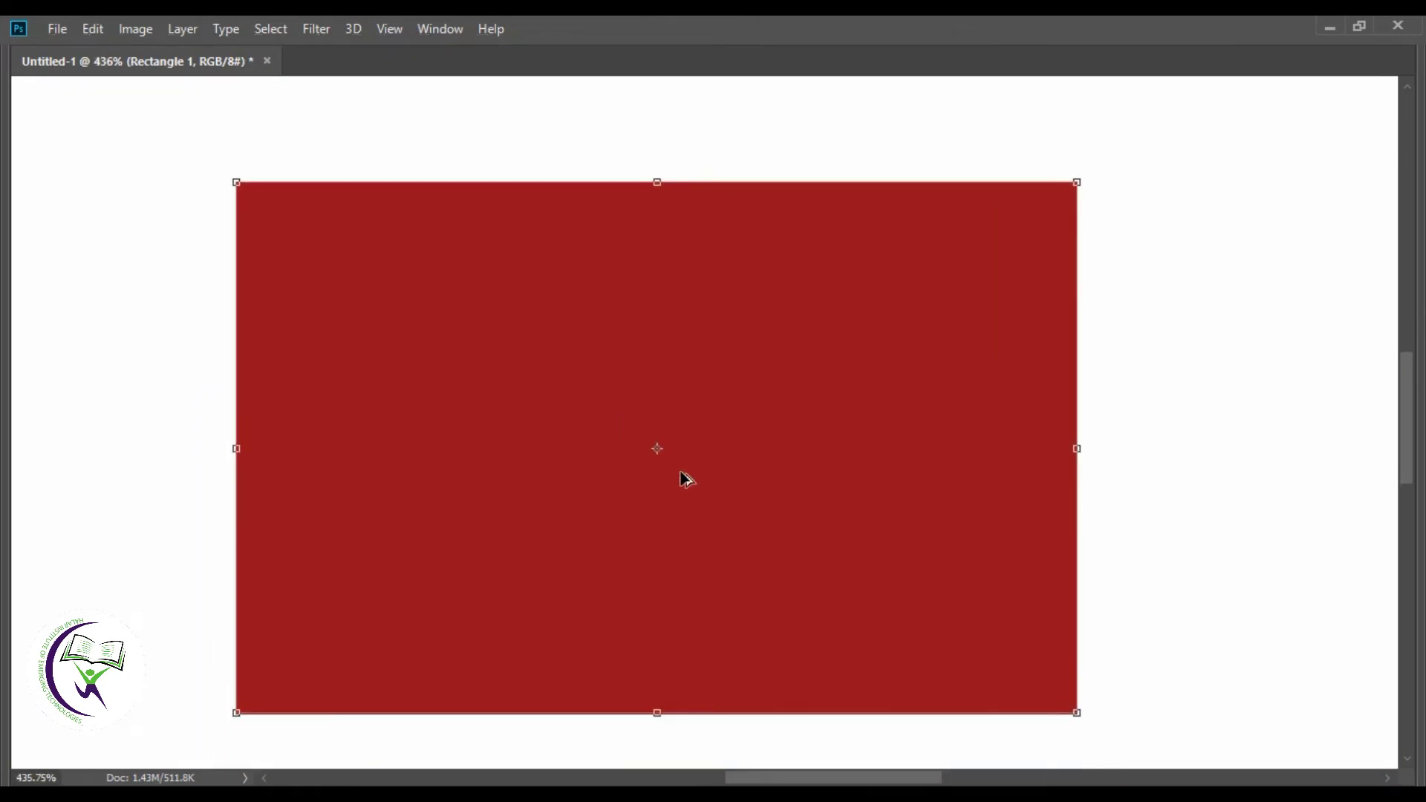
scroll(681, 472, "left", 2)
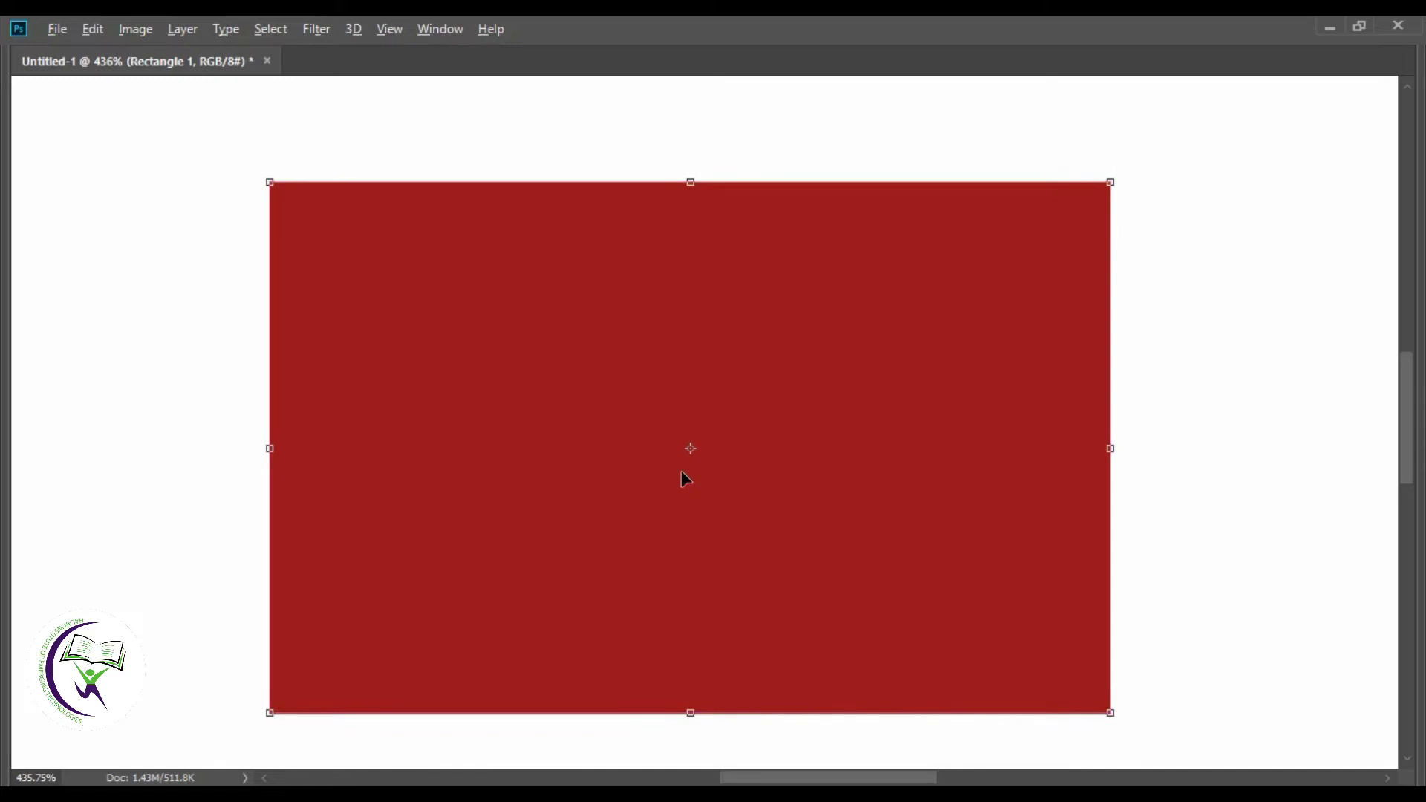
key("alt+Tab")
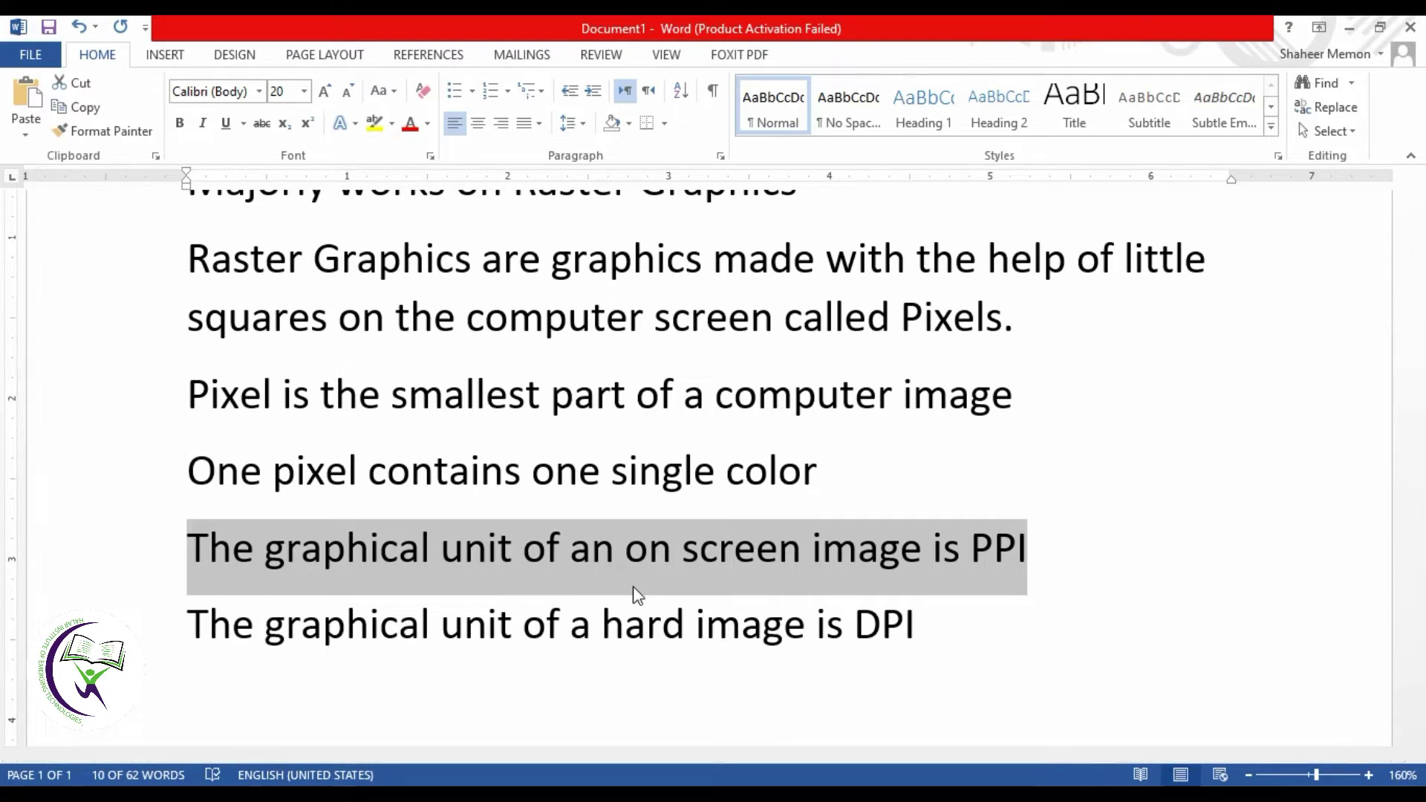
Insert the line '2*2 inches 72 ppi' below the PPI sentence, followed by an empty line
left_click(1067, 563)
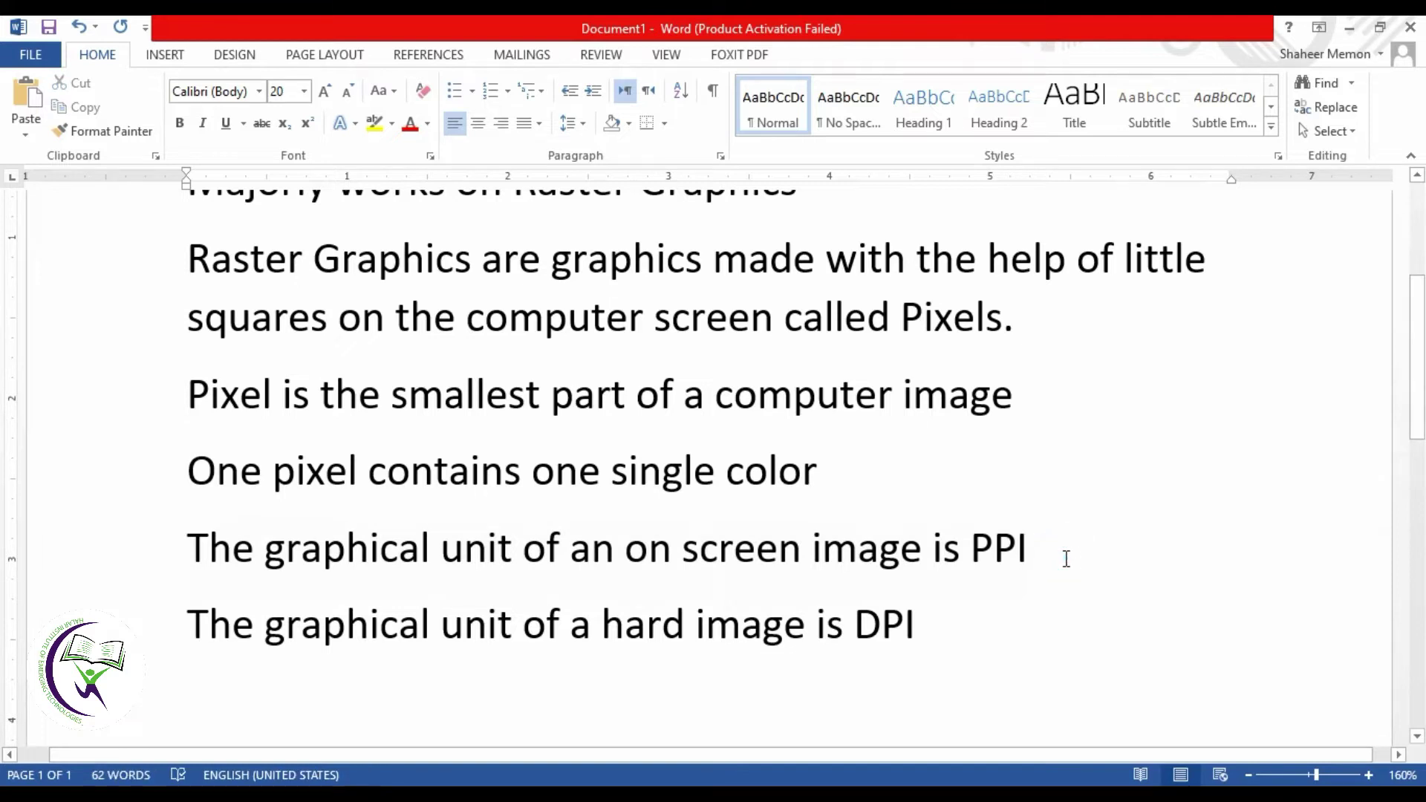
key("Return")
key("Return")
key("BackSpace")
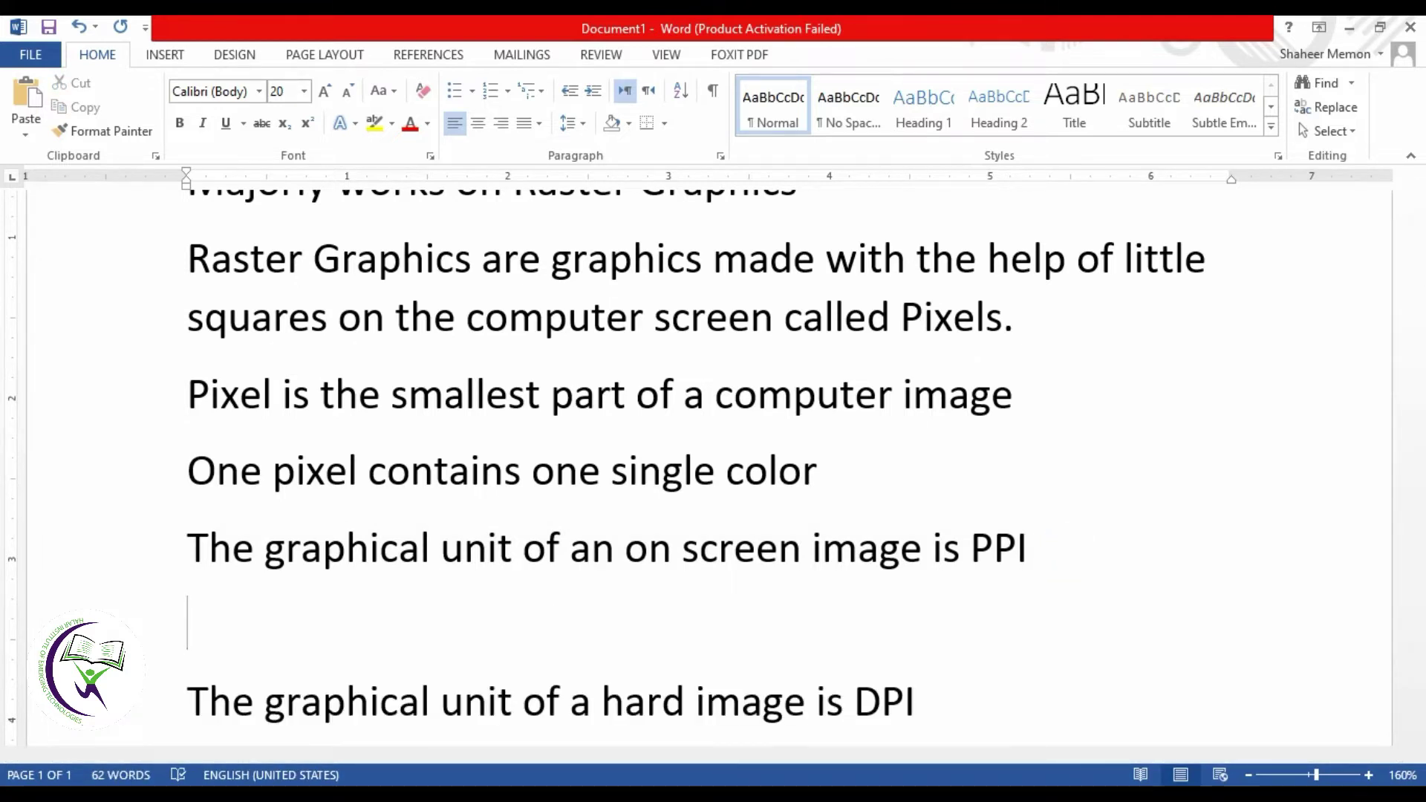
type("2")
type("*2")
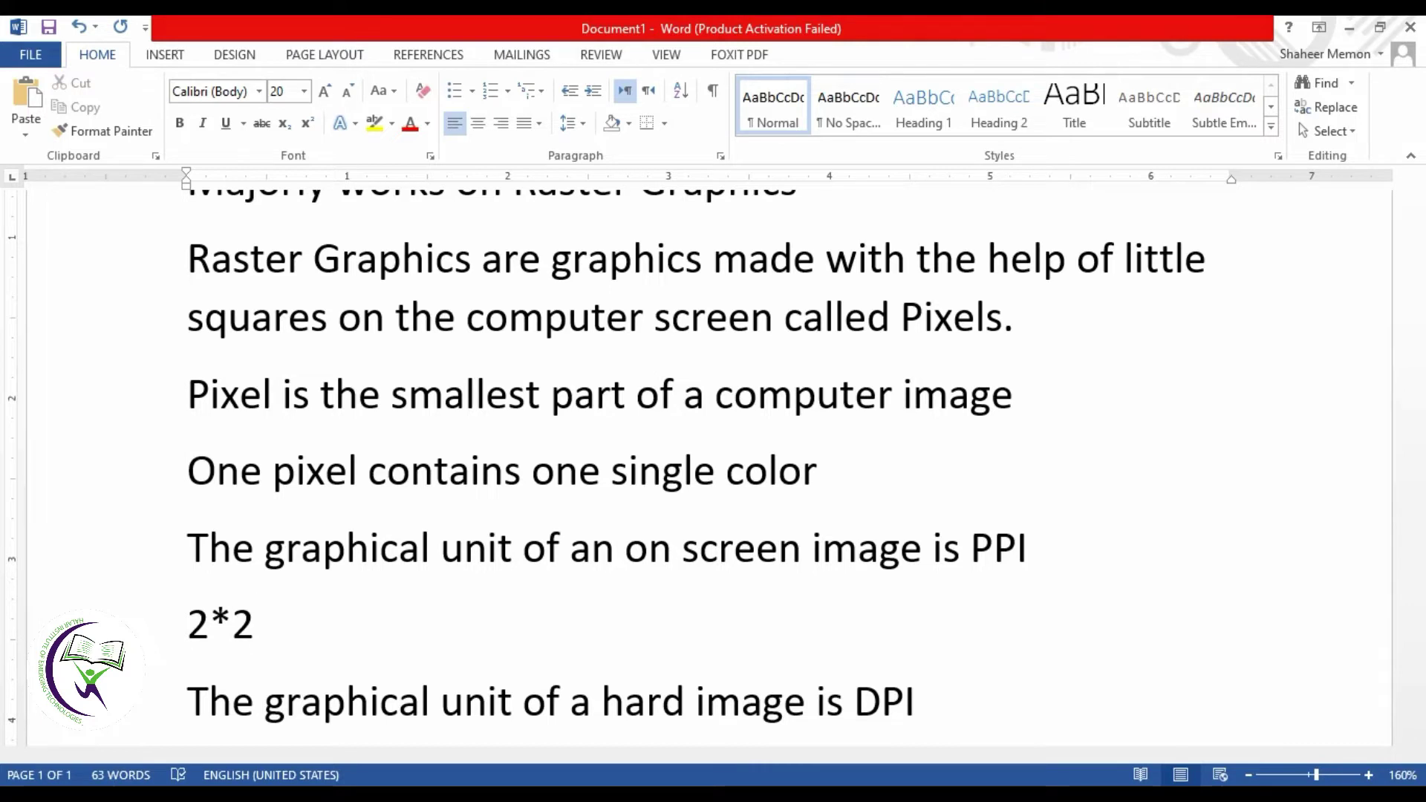
type(" inches")
key("Return")
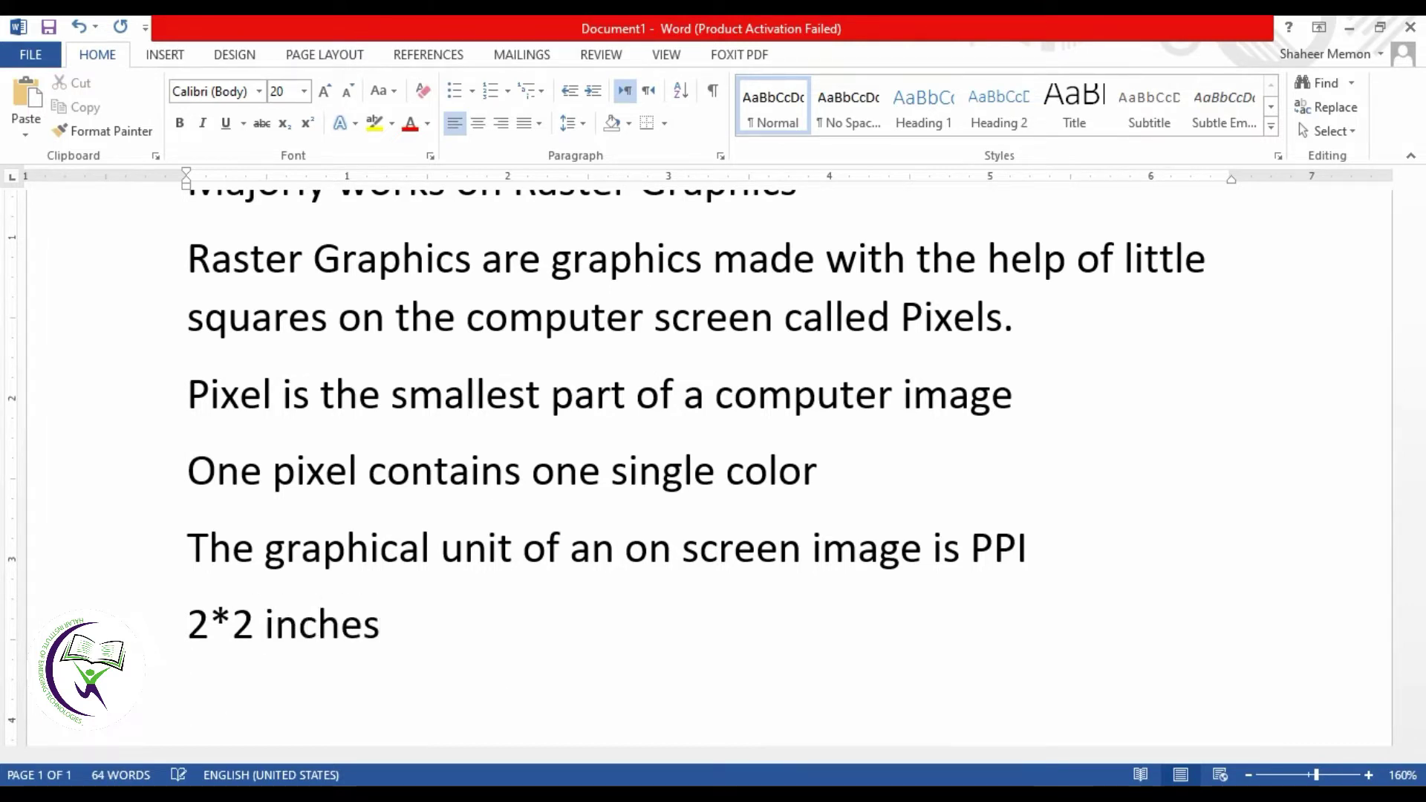
key("BackSpace")
type("72")
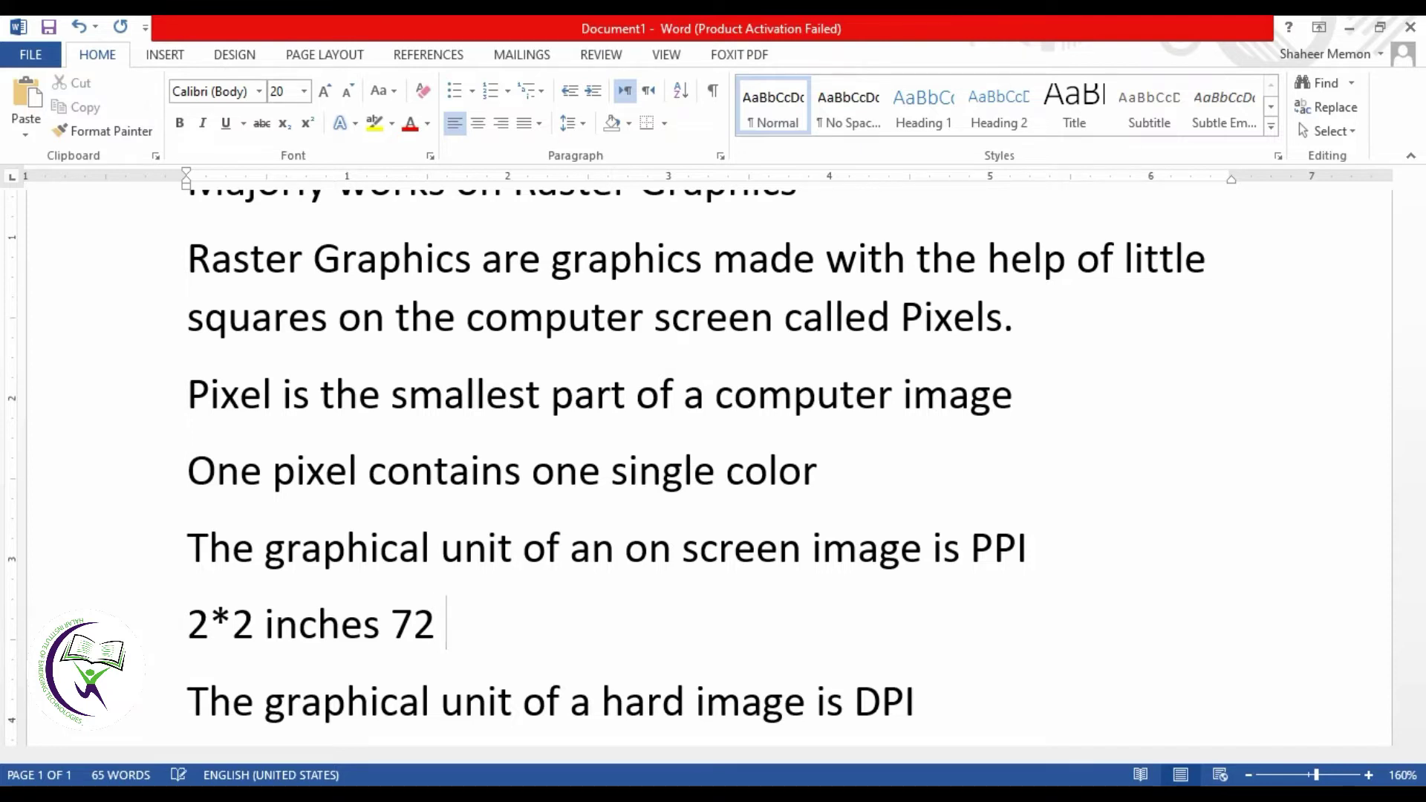
type(" pi")
key("BackSpace")
type("pi")
key("Return")
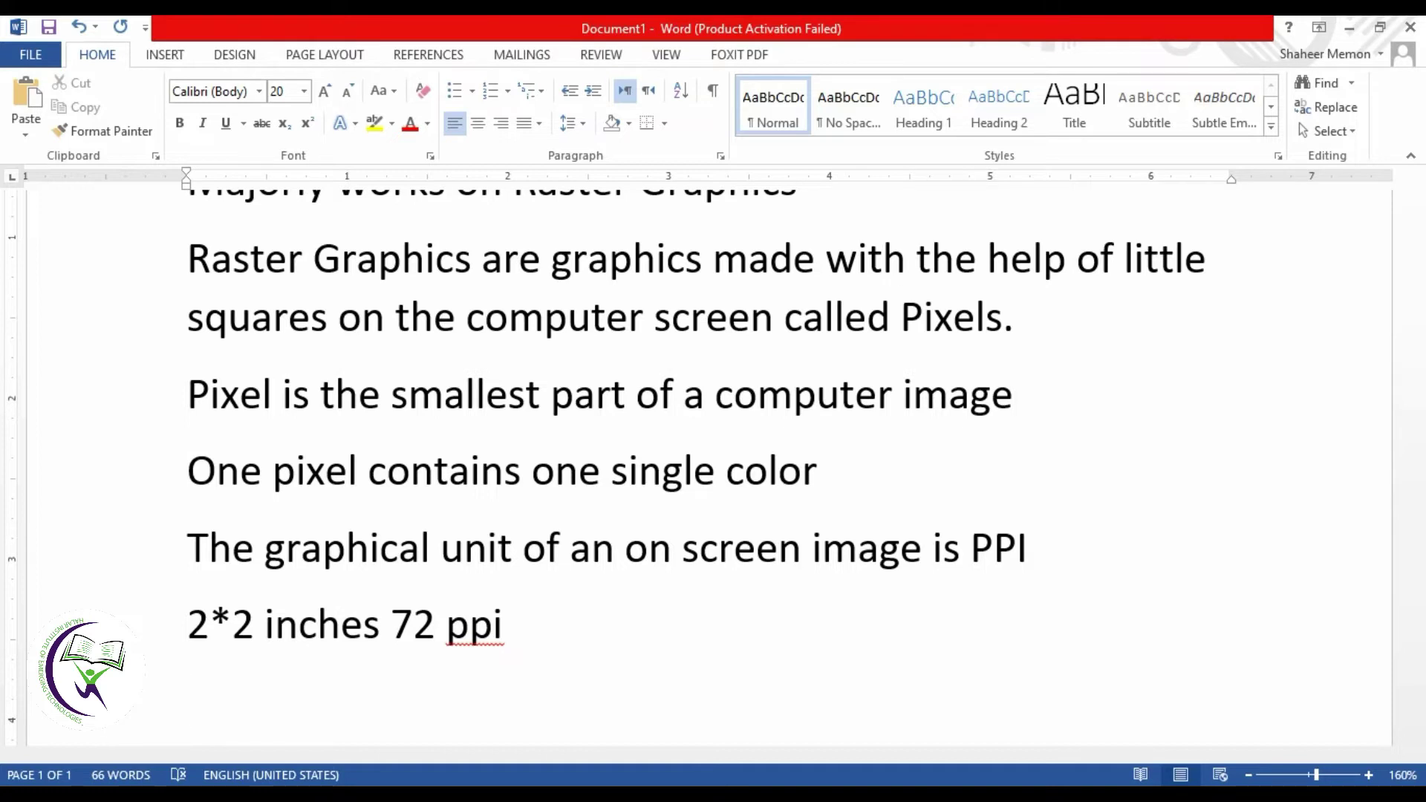
key("Up")
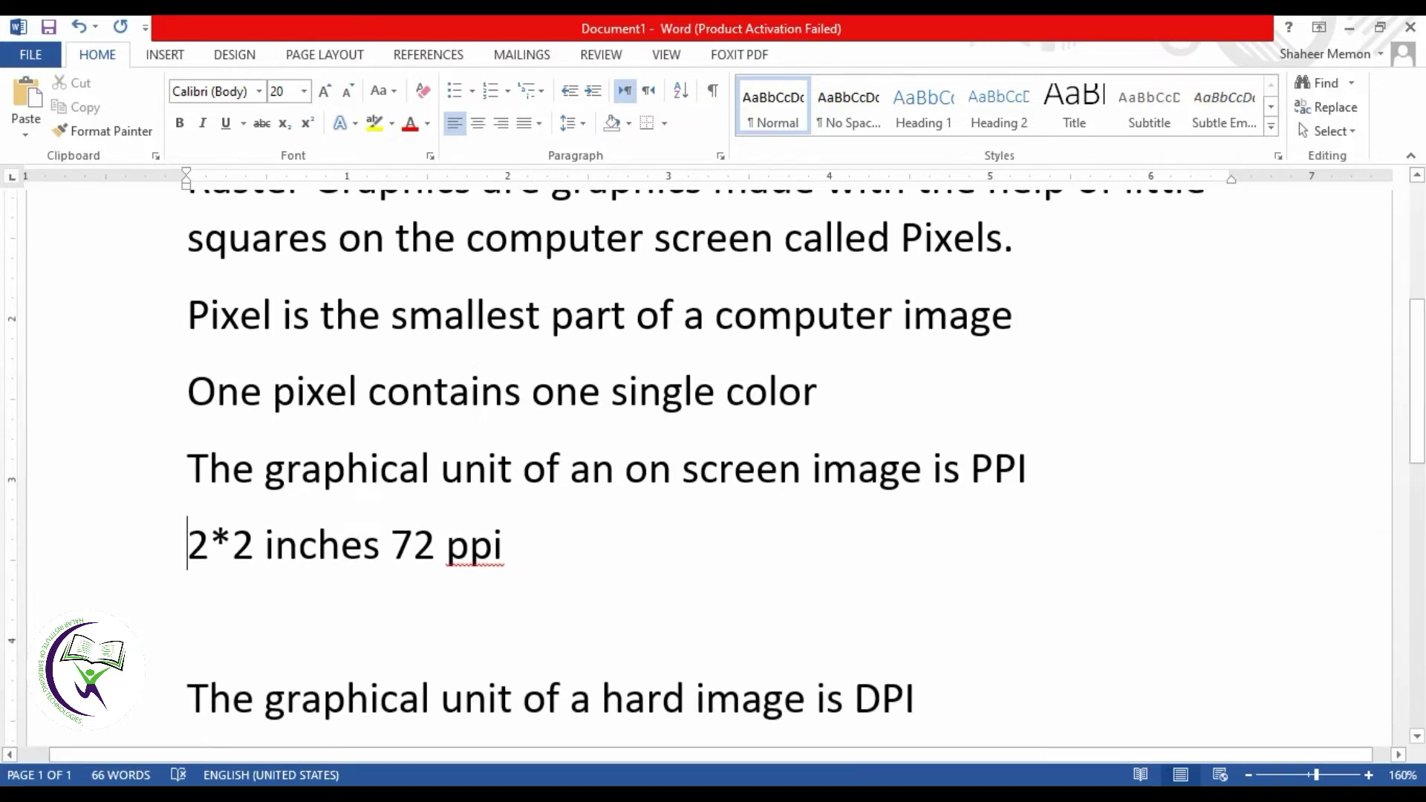
Type '4*72=288 pixels' on the empty line, fixing the typos
key("shift+Right")
key("shift+Right")
key("shift+Right")
key("Left")
key("Down")
type("4*72=")
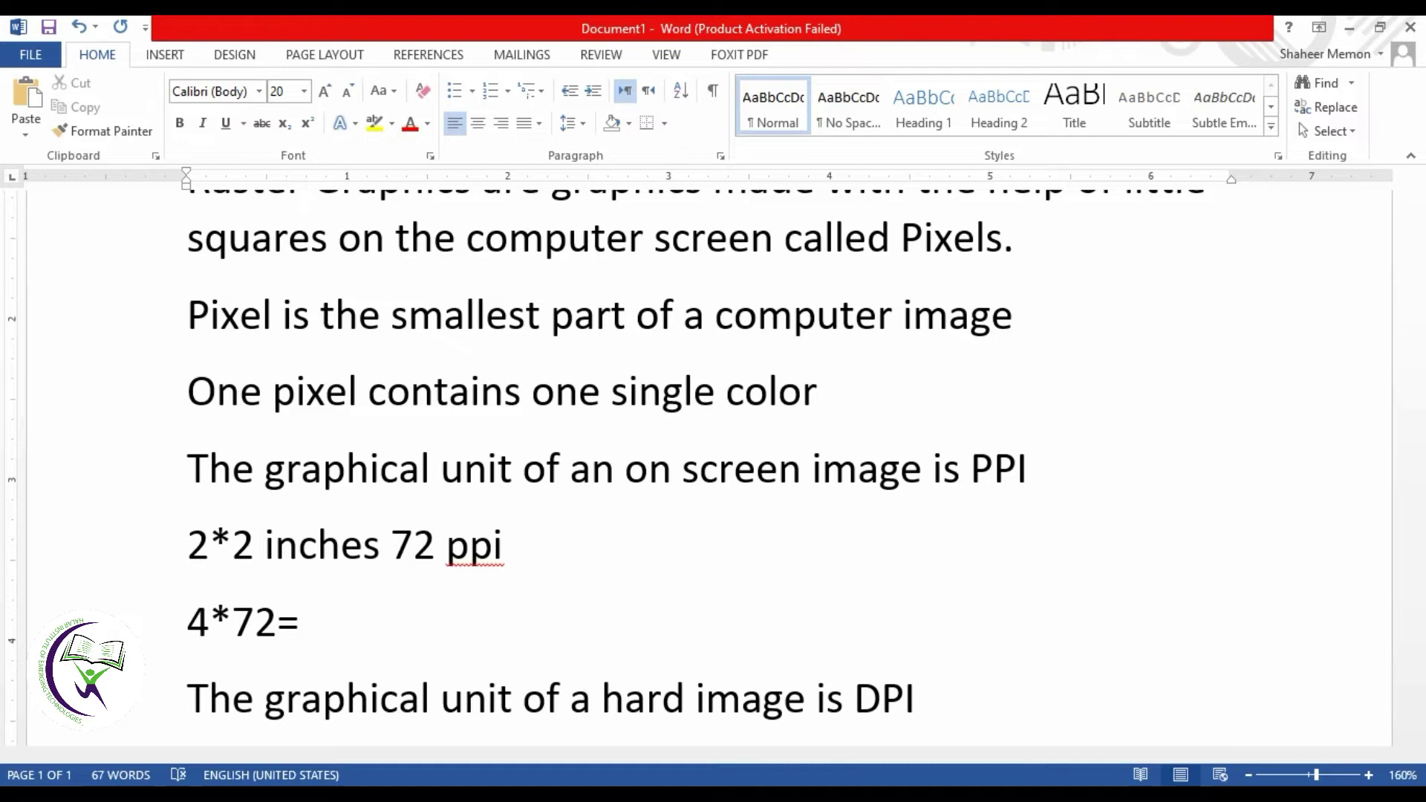
type("2")
type("88")
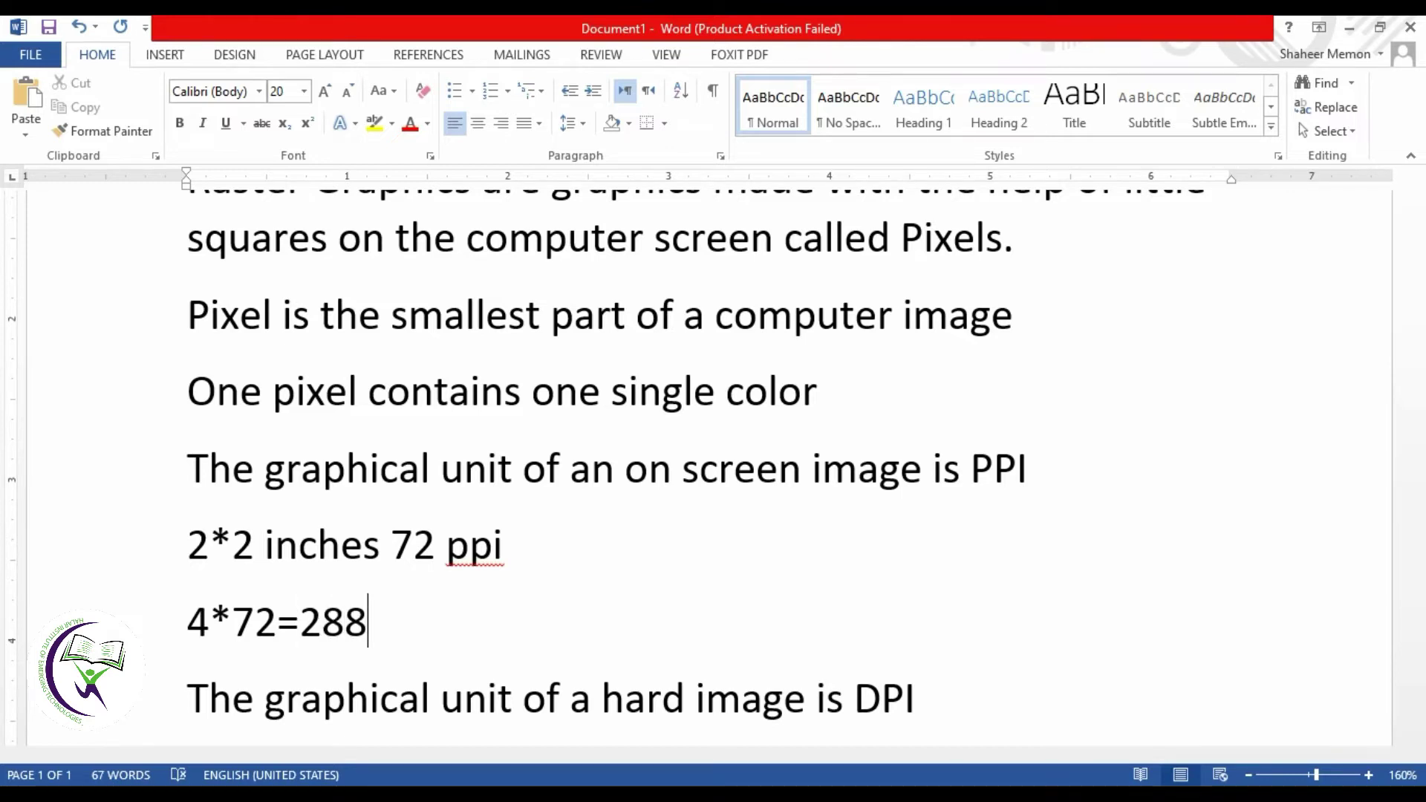
type("p")
key("Left")
key("Right")
type("i")
type("xe;s")
key("BackSpace")
key("BackSpace")
type("ls")
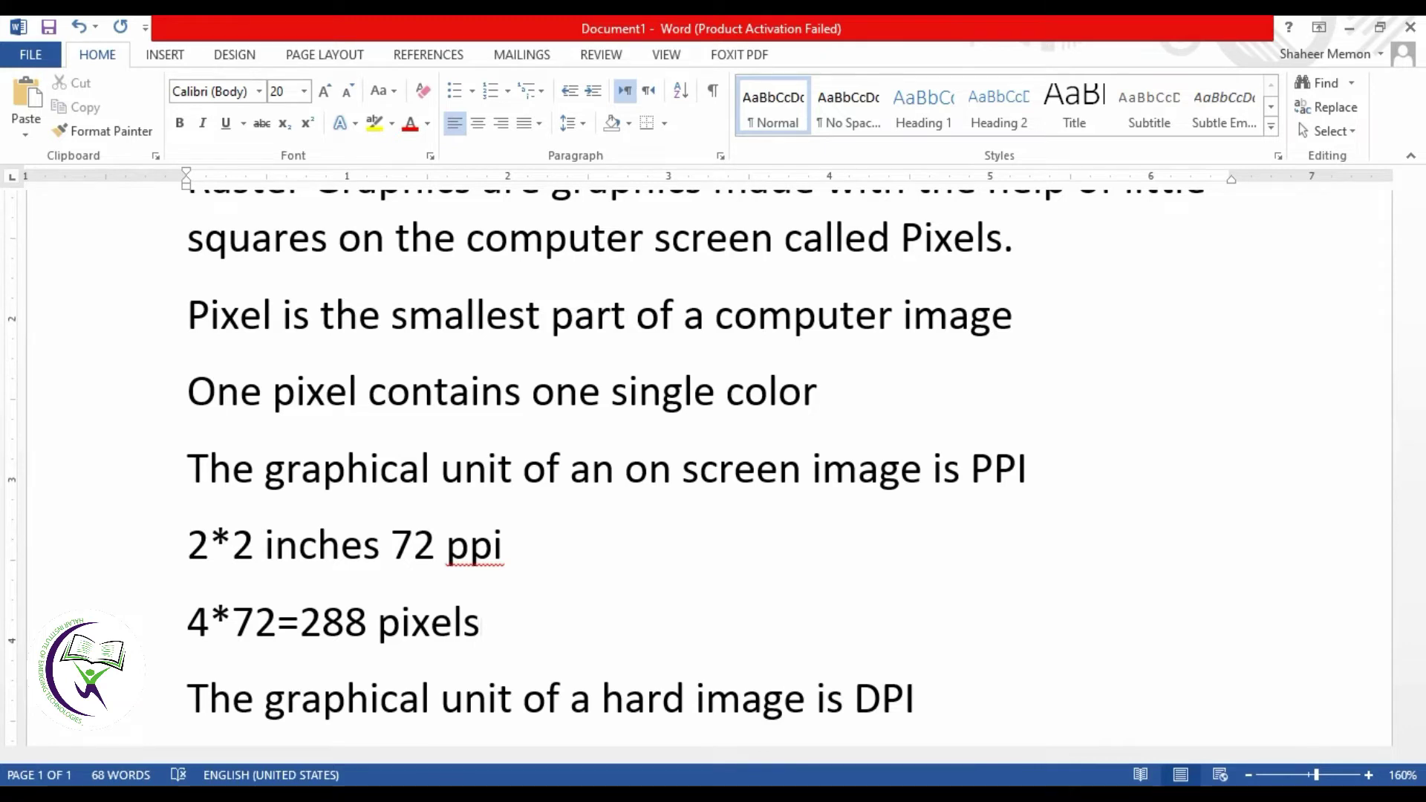
Select the DPI sentence, then the two calculation lines, and clear the selection
scroll(720, 695, "down", 1)
scroll(720, 694, "down", 2)
scroll(197, 525, "up", 1)
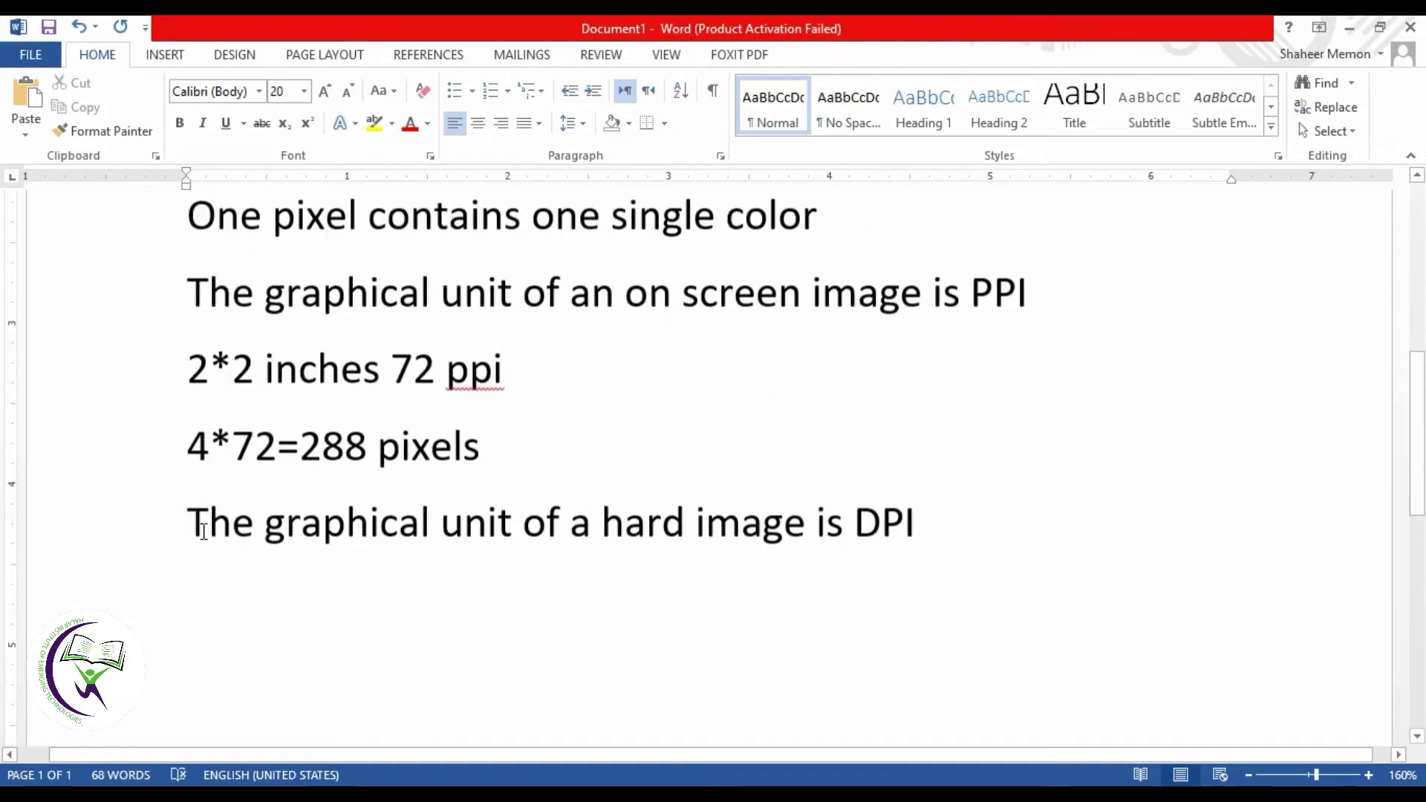
left_click_drag(188, 541, 897, 556)
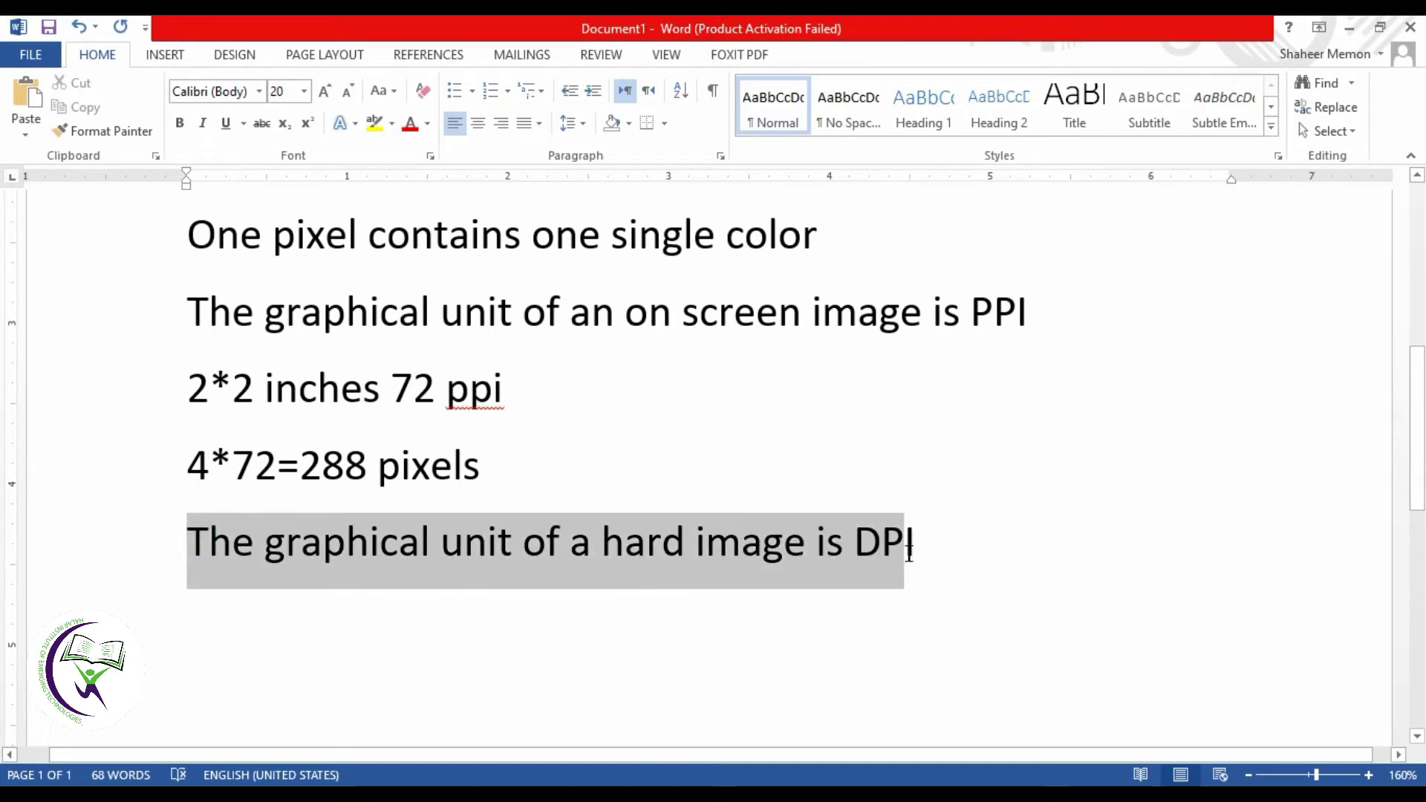
left_click_drag(897, 556, 913, 550)
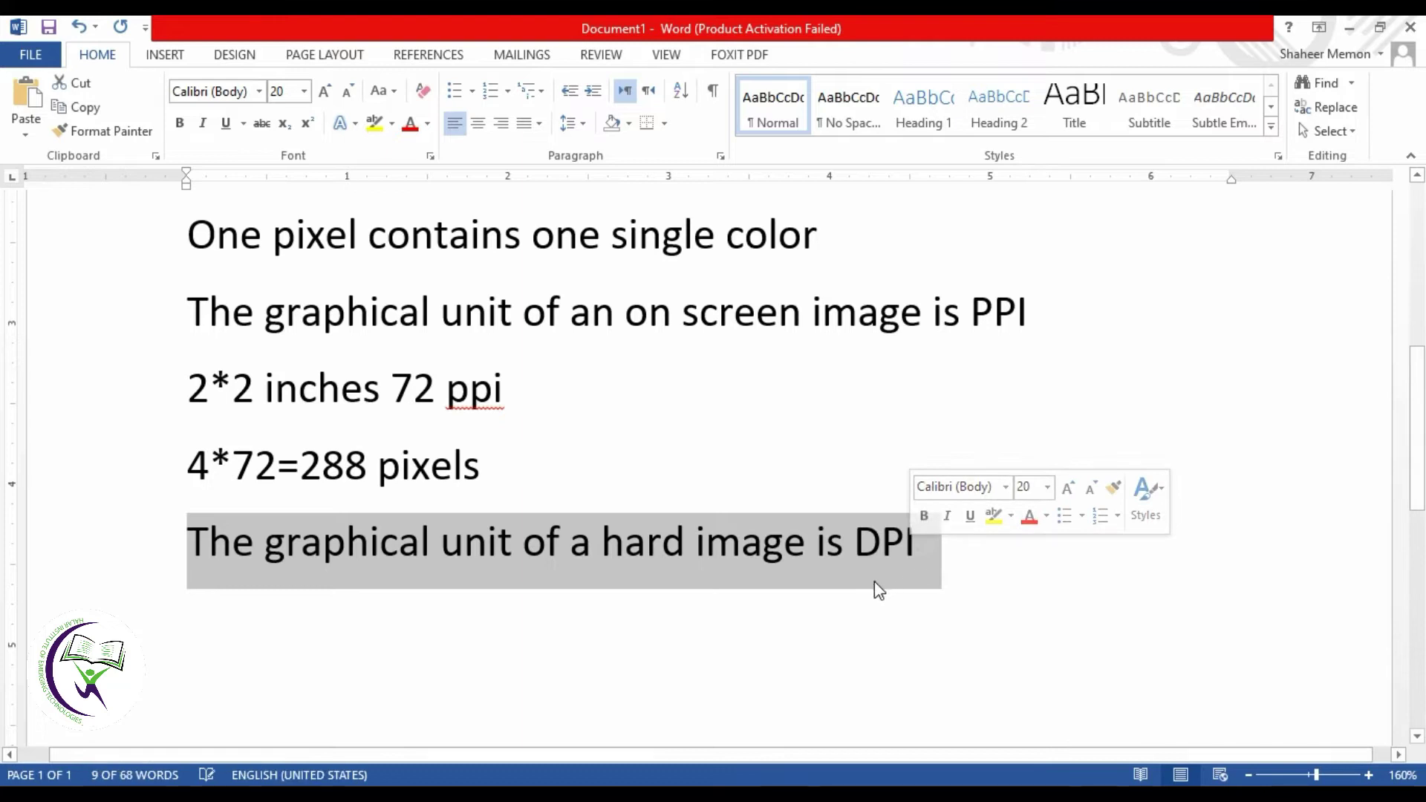
left_click(671, 568)
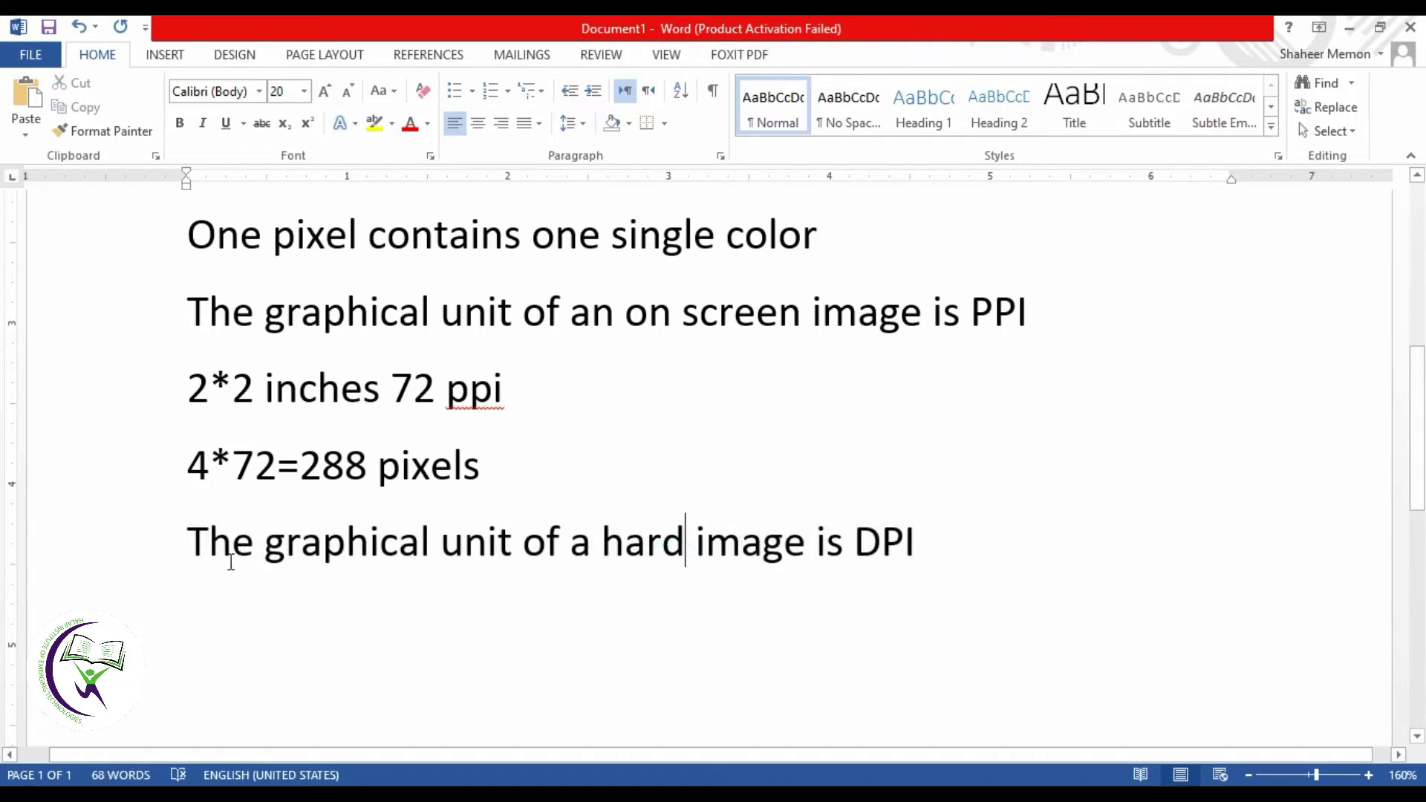
left_click_drag(191, 542, 927, 542)
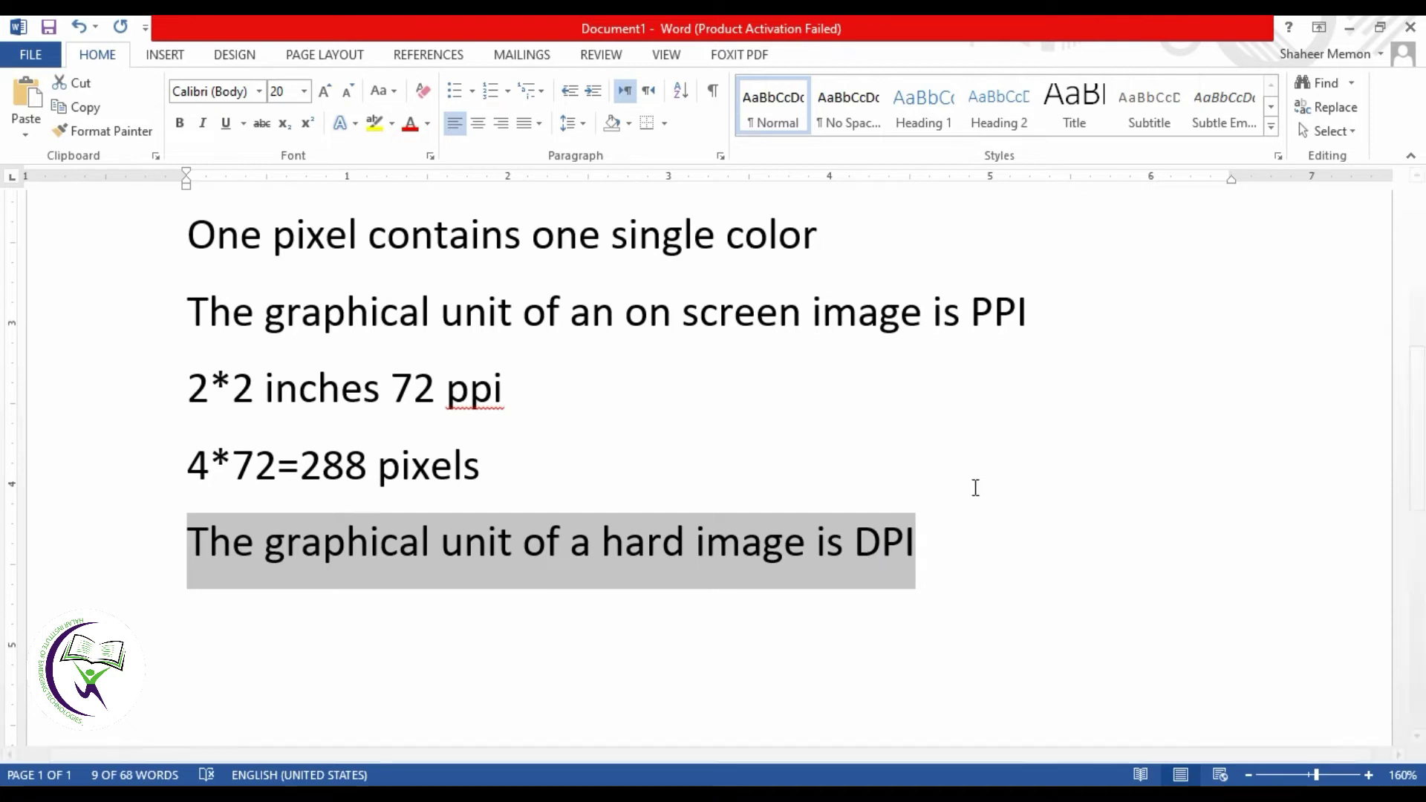
left_click(931, 551)
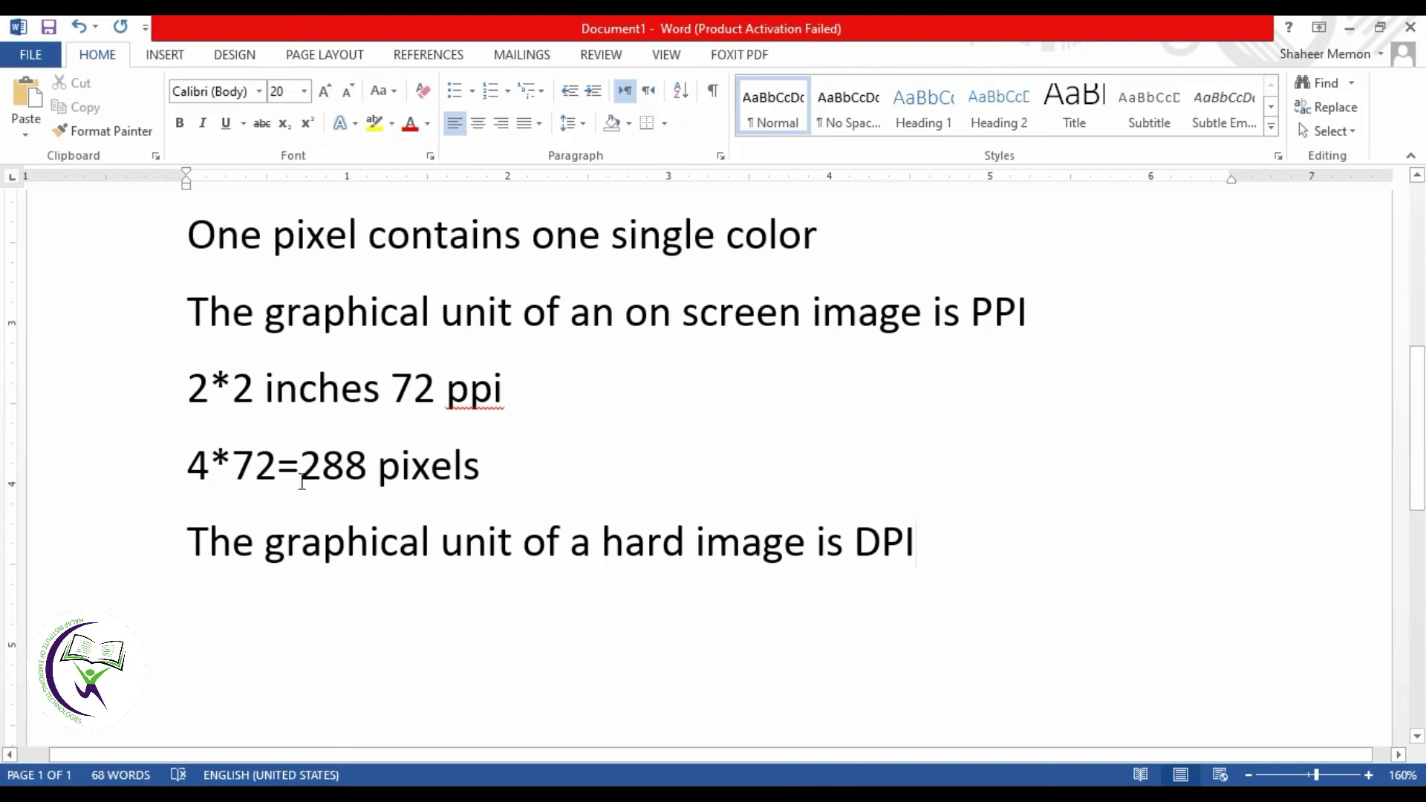
left_click_drag(190, 389, 517, 518)
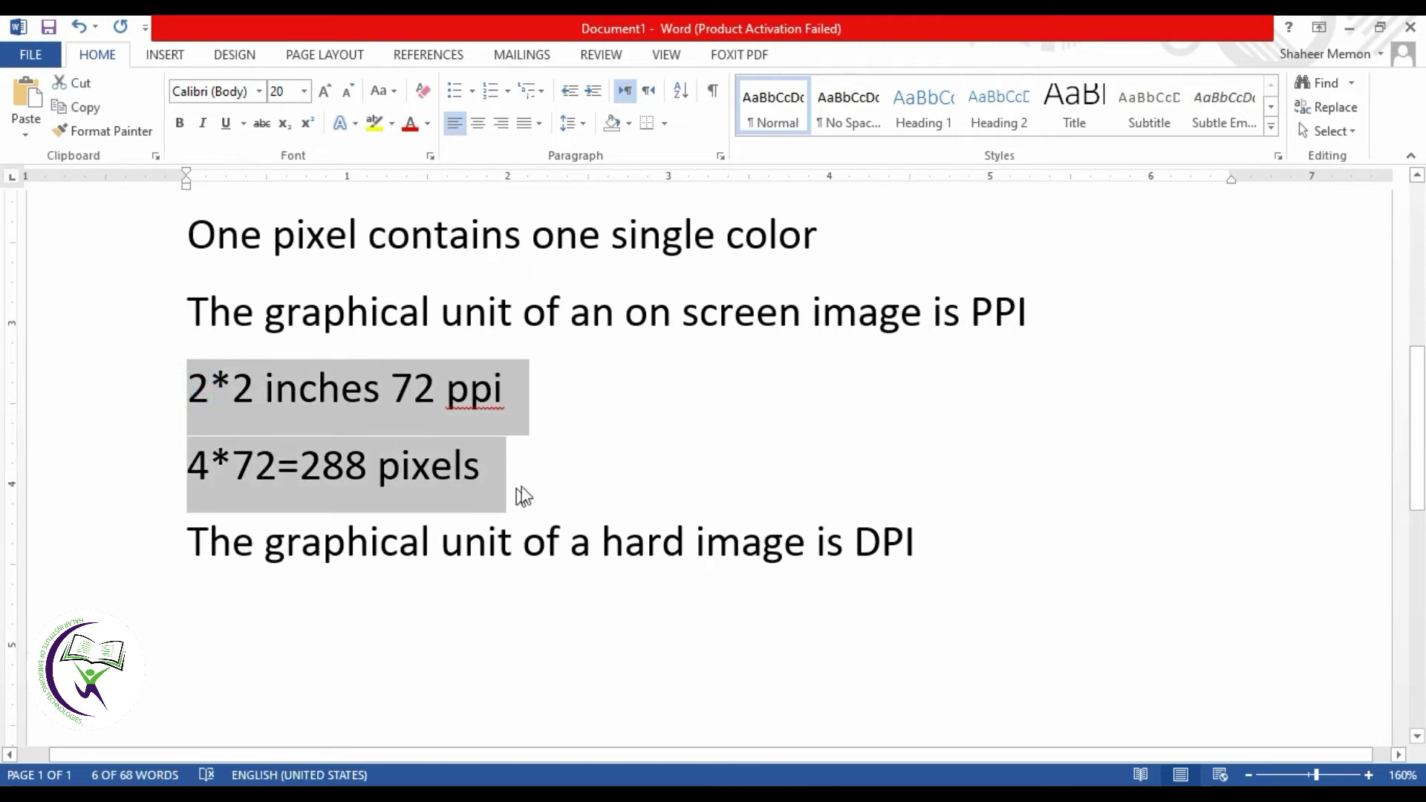
left_click(928, 563)
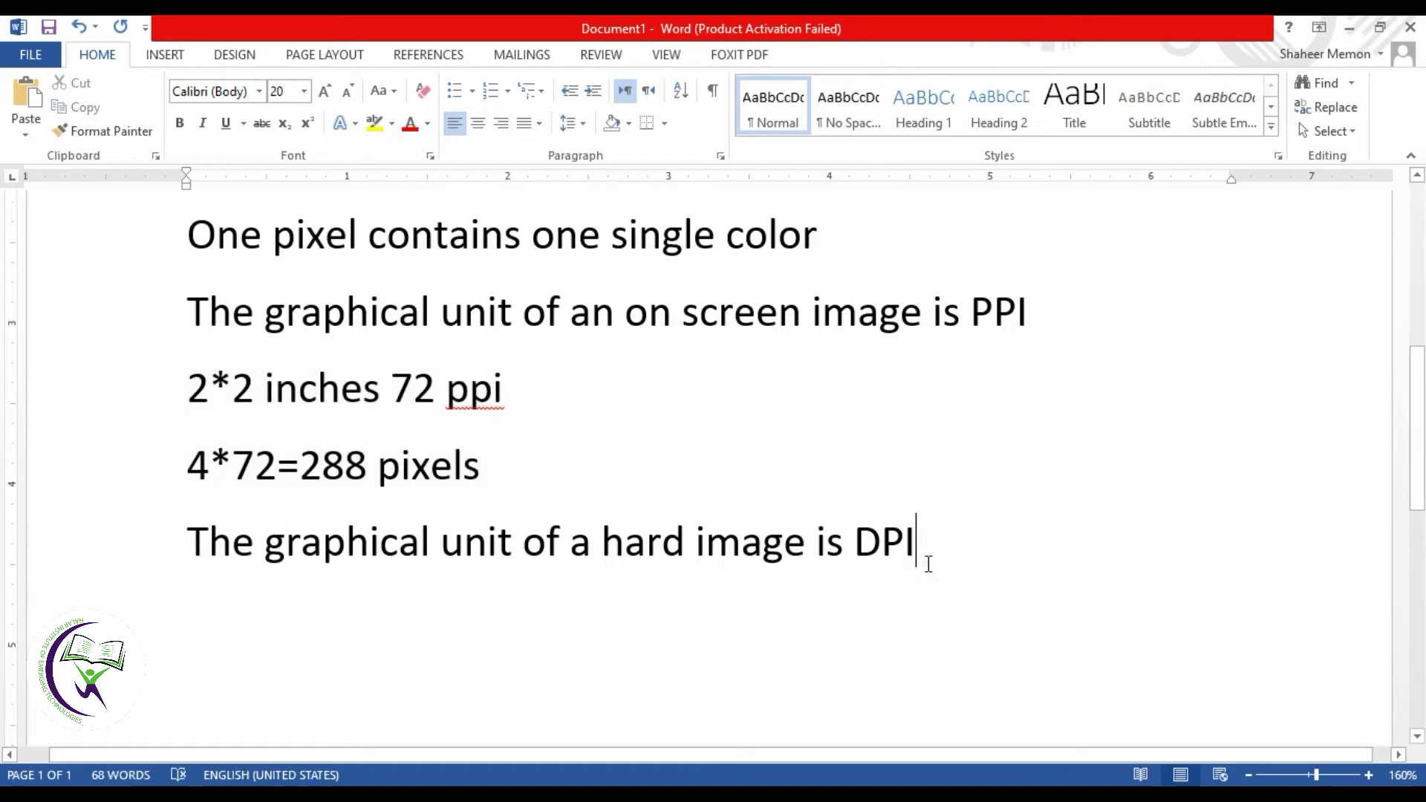
scroll(707, 483, "up", 3)
scroll(594, 520, "up", 5)
scroll(344, 719, "down", 2)
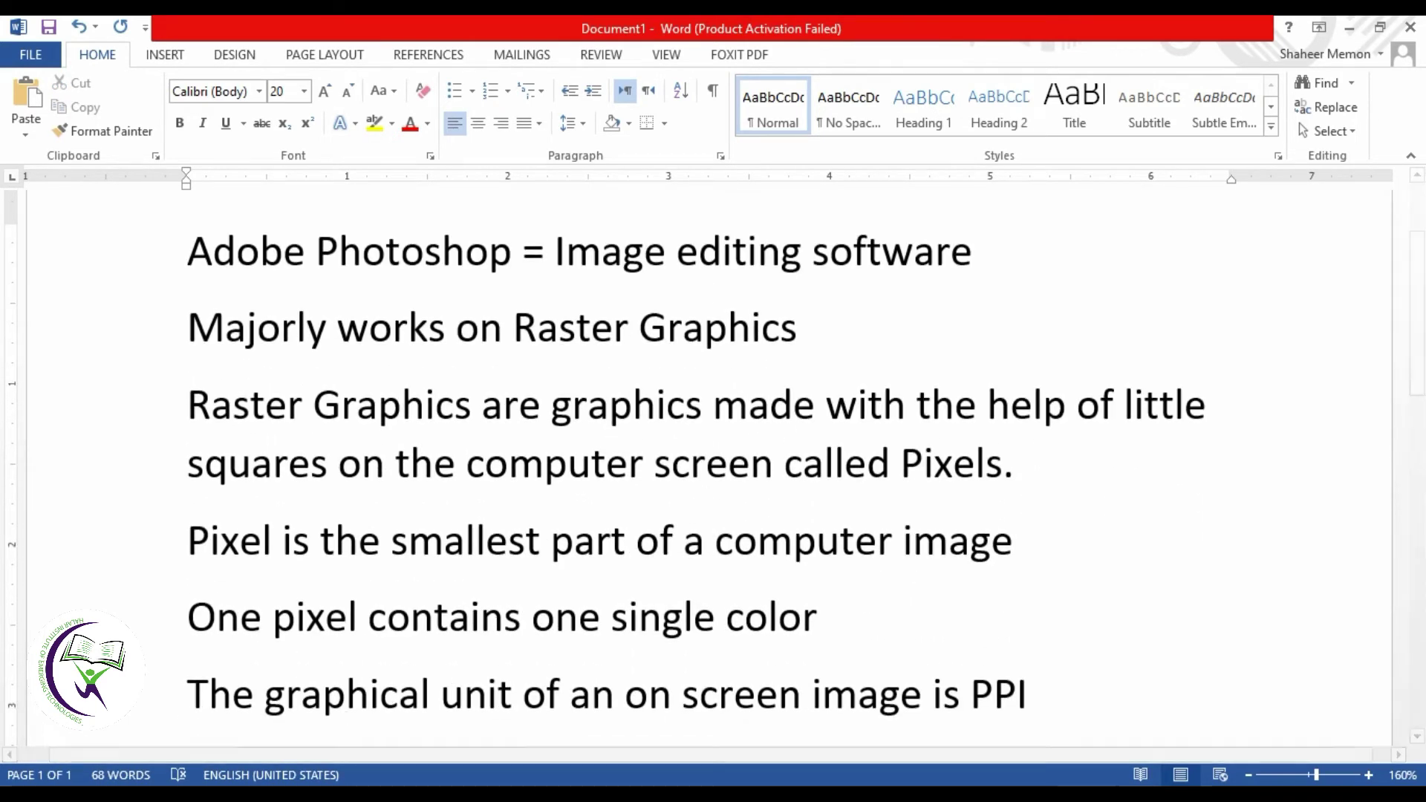
Zoom into the red rectangle's pixel grid, then close the document without saving
left_click(364, 713)
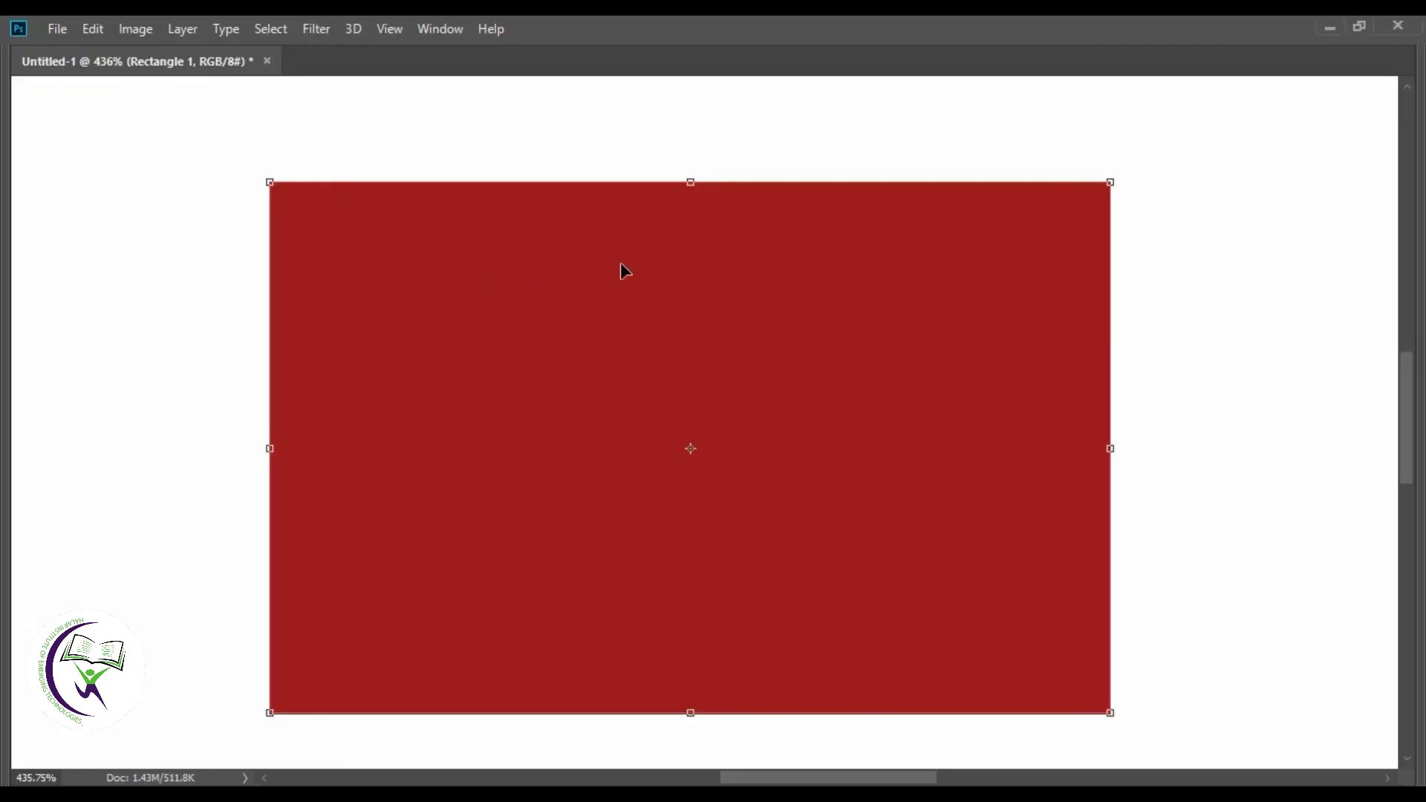
scroll(624, 269, "up", 2)
left_click_drag(564, 312, 592, 400)
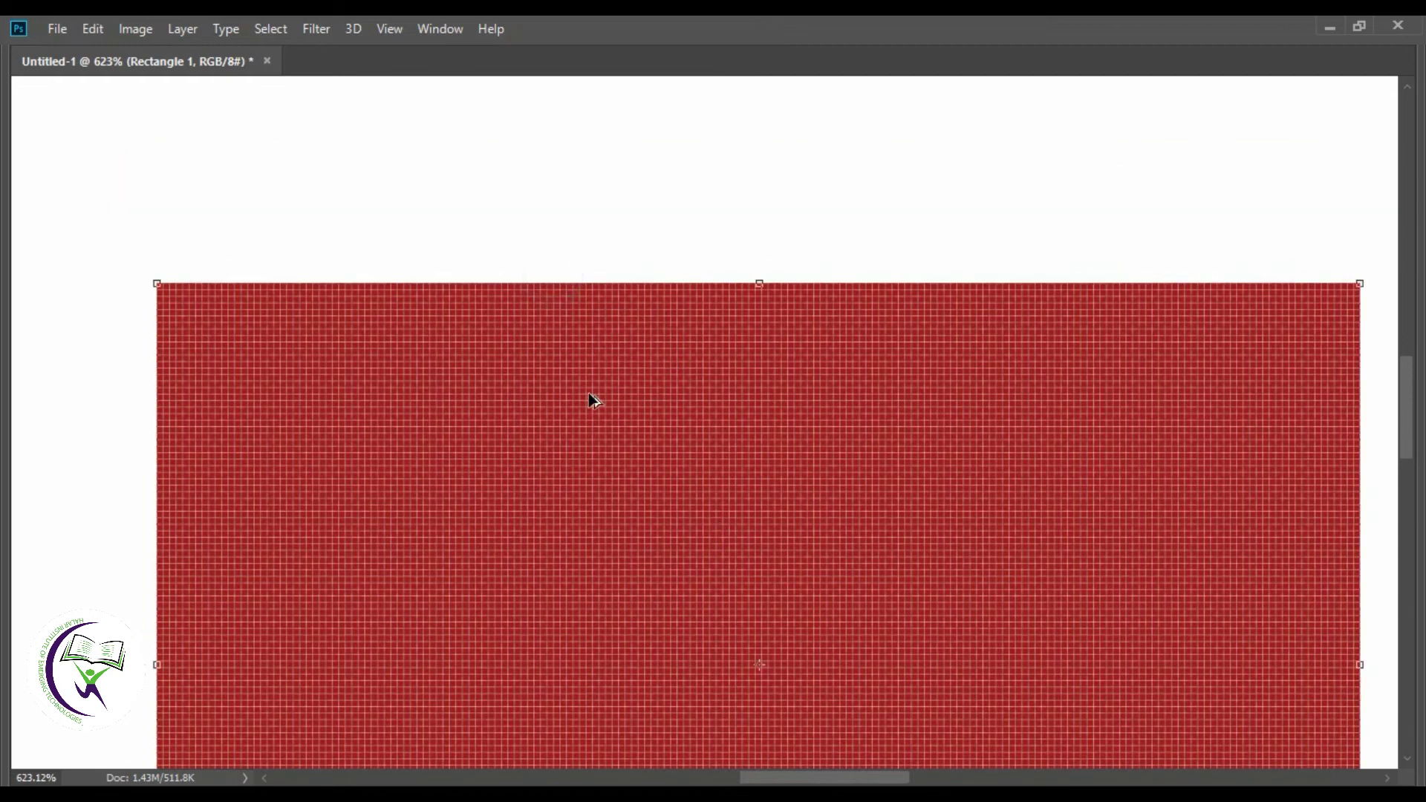
scroll(591, 391, "up", 2)
left_click(266, 60)
left_click(700, 322)
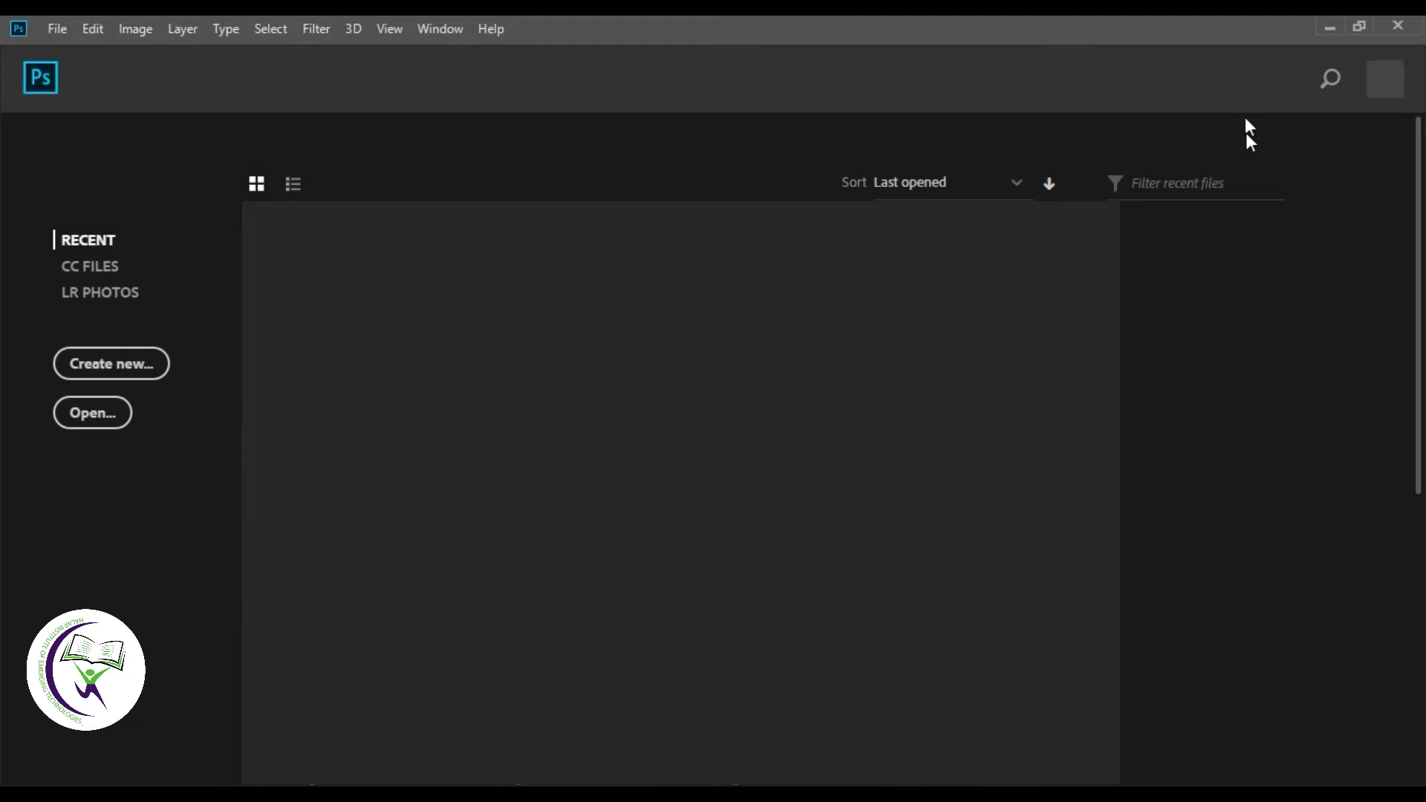
Browse the File menu, then choose Create new on the Photoshop start screen
left_click(68, 29)
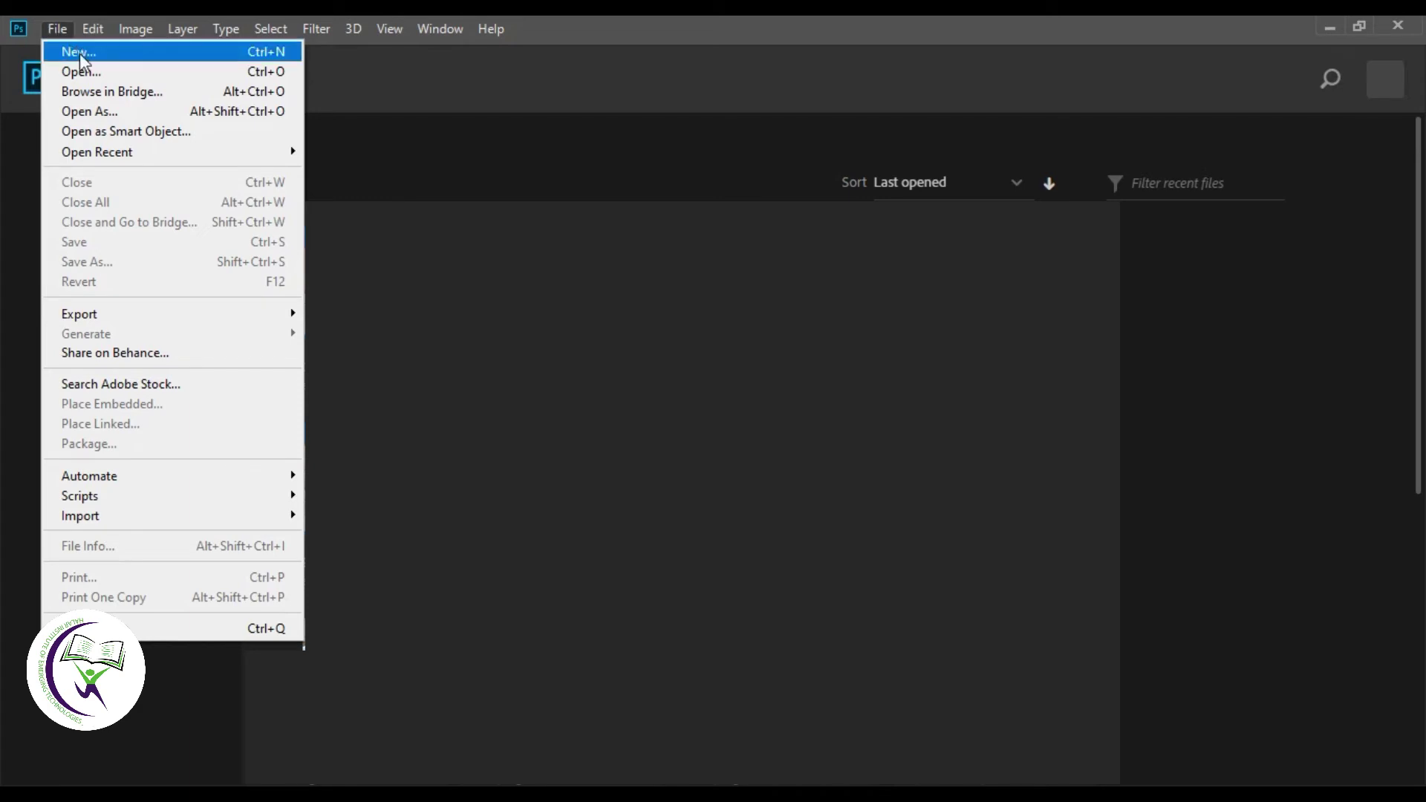
left_click(59, 30)
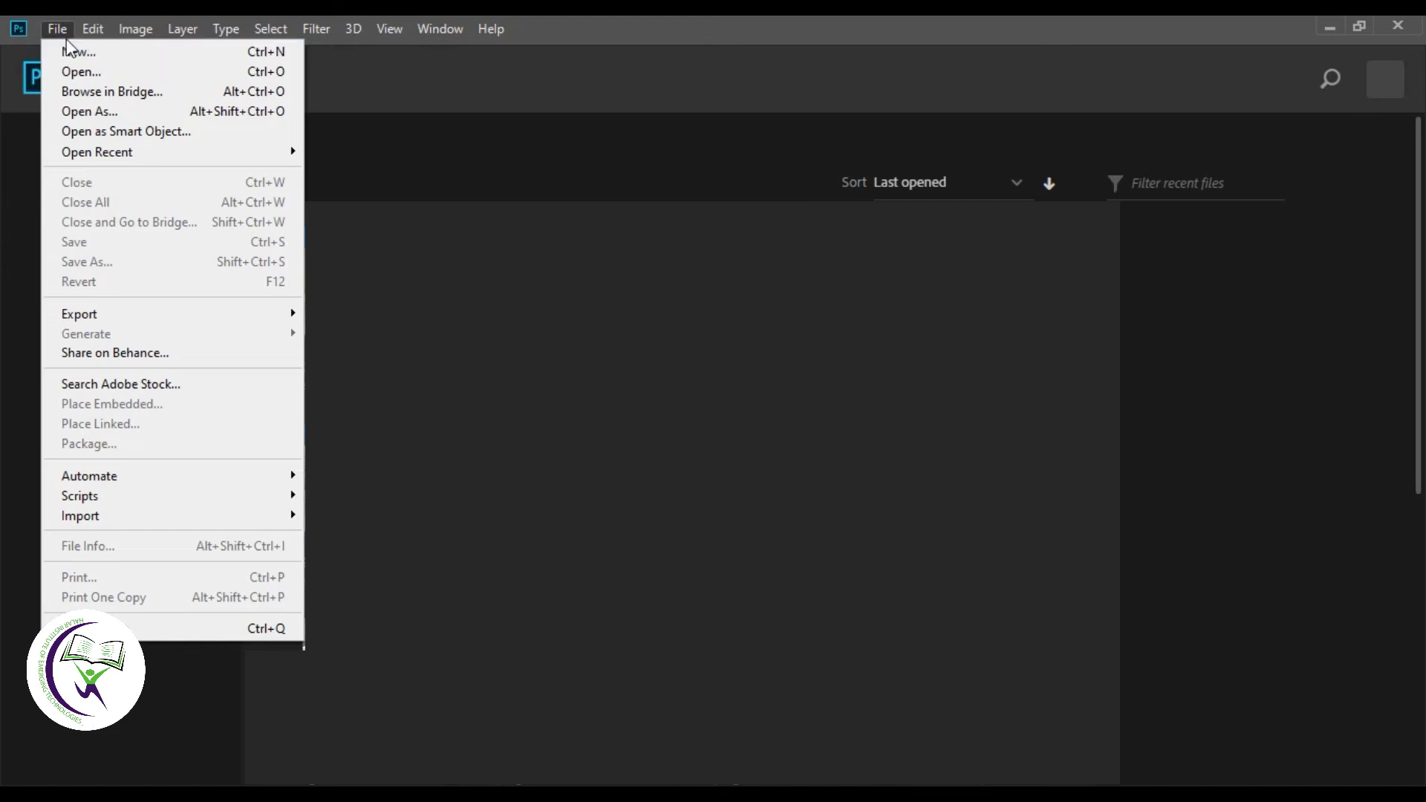
left_click(65, 37)
left_click(126, 366)
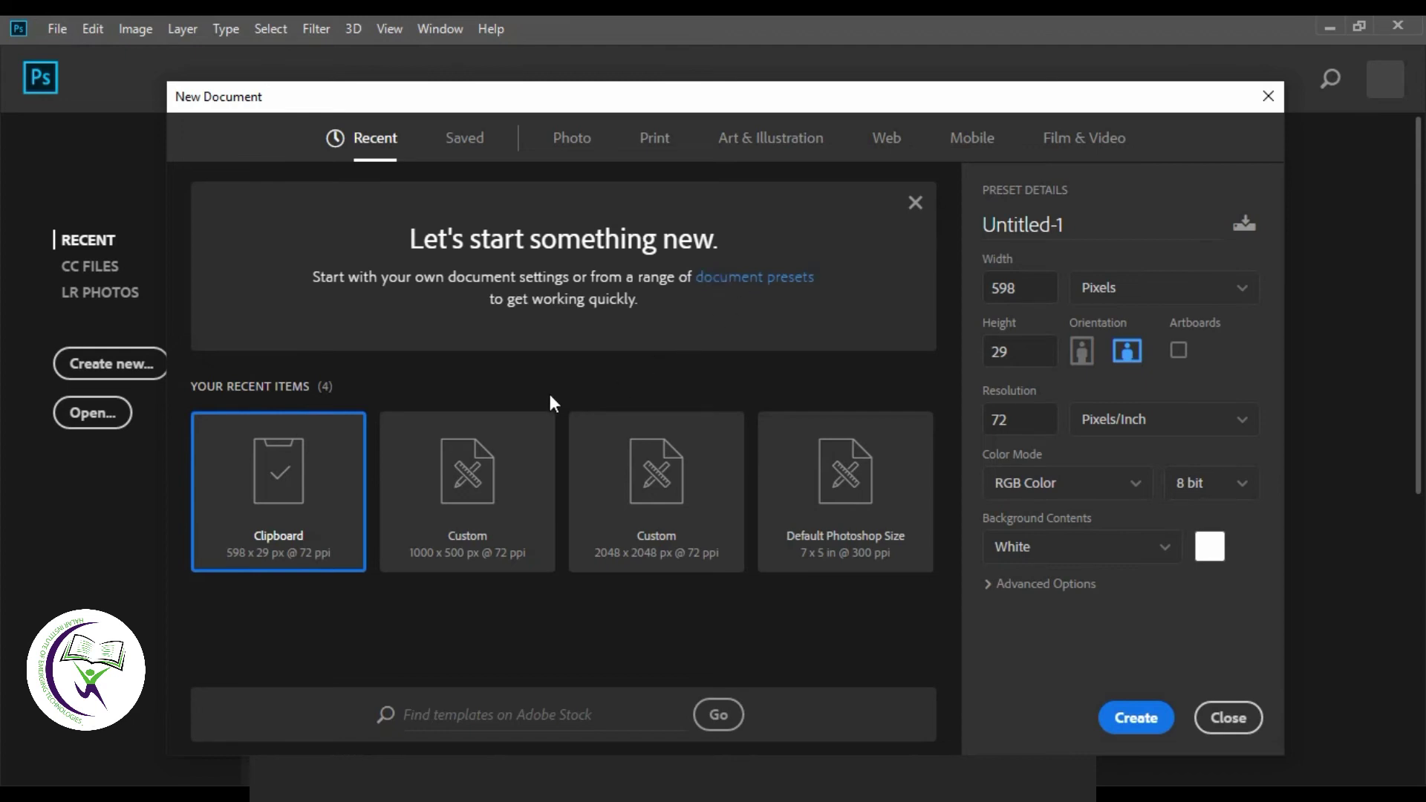
From the 1000 × 500 preset, set width 1024 px, height 720 px and landscape orientation
left_click(412, 476)
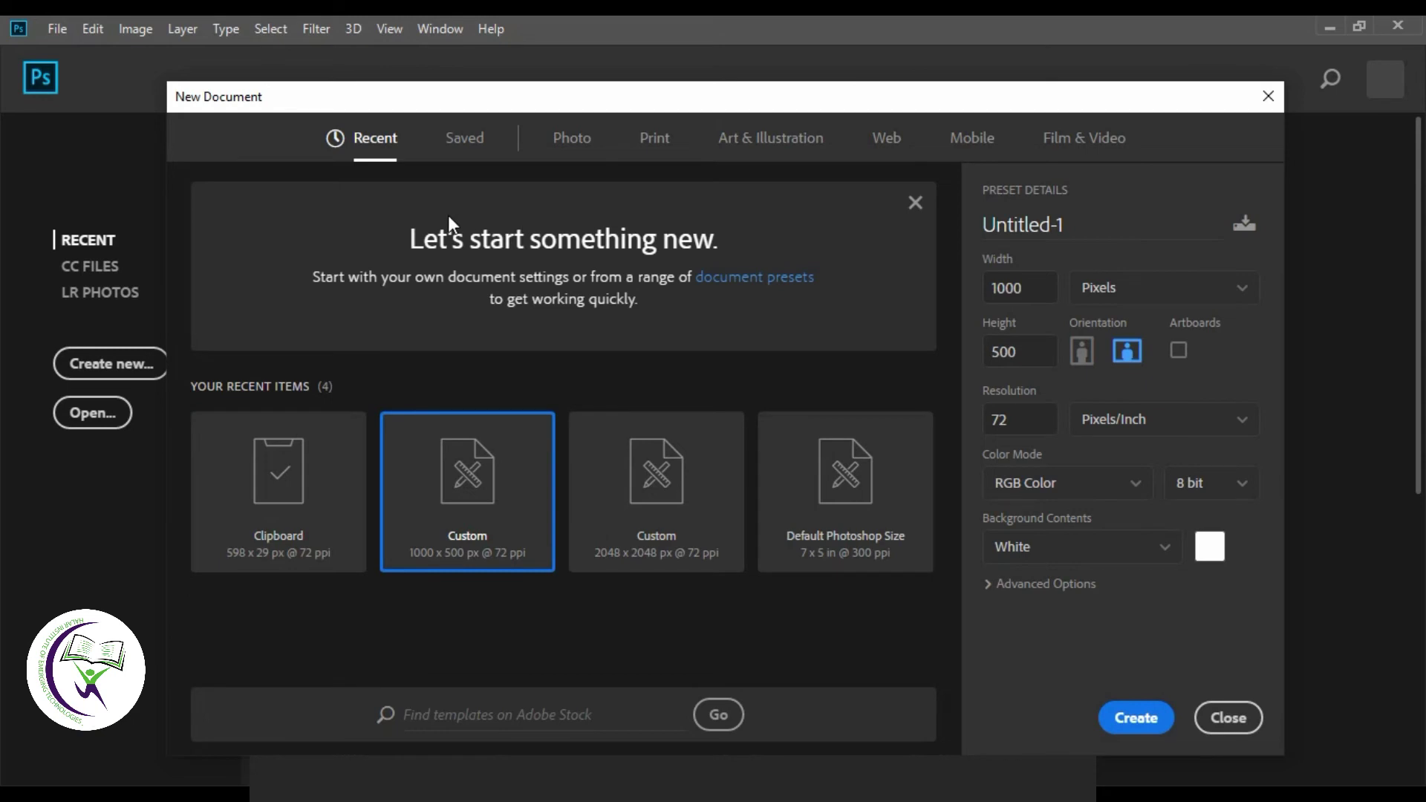
left_click(1088, 230)
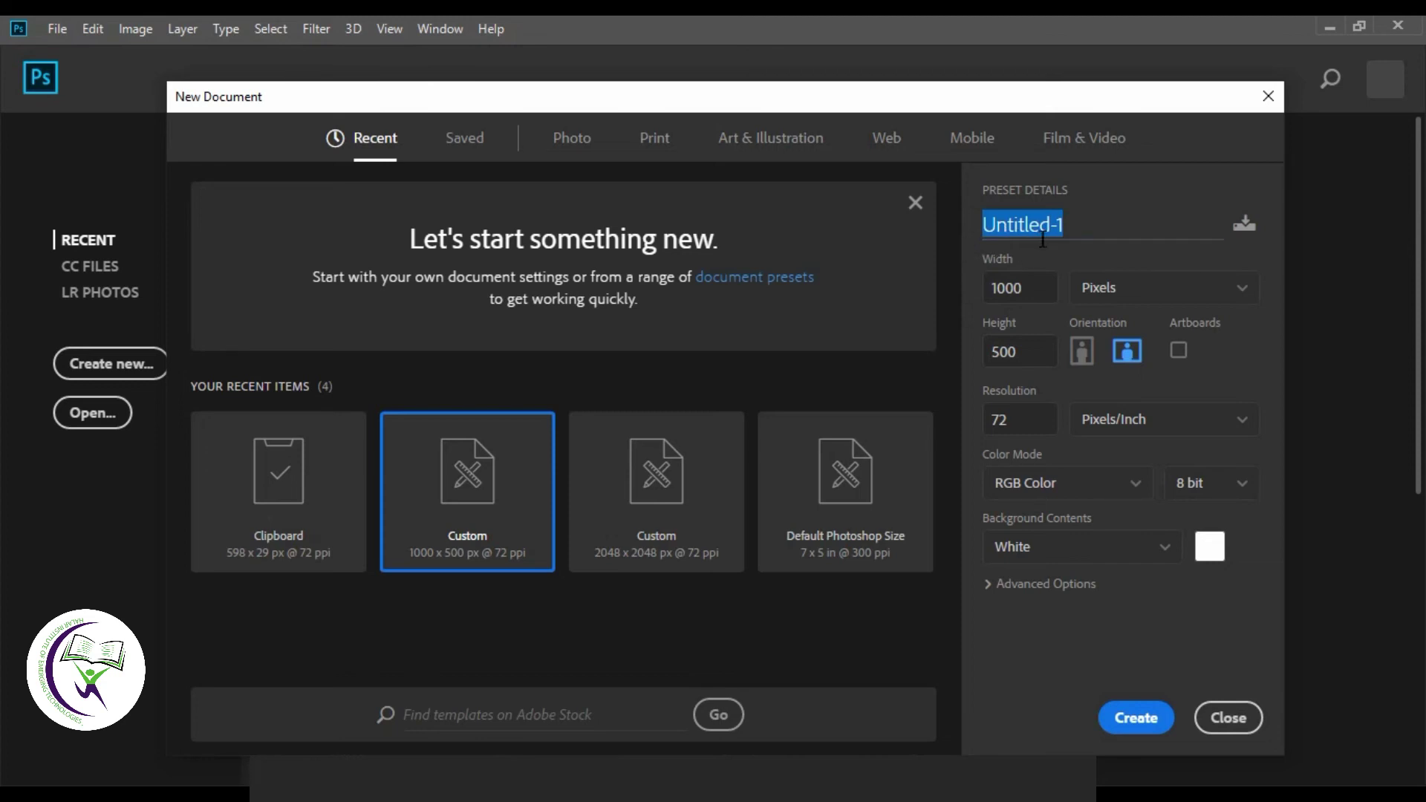
left_click(1041, 289)
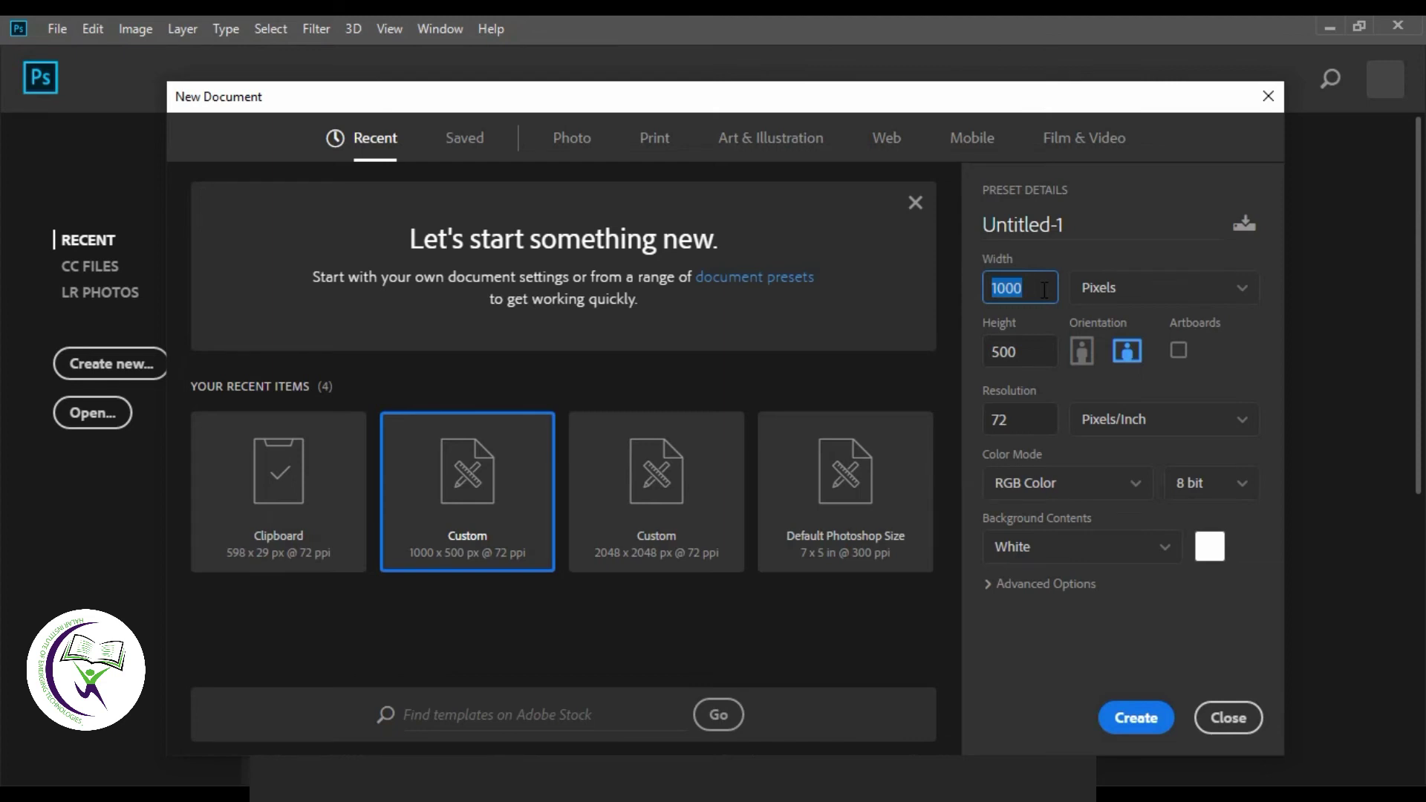
left_click(1043, 289)
key("BackSpace")
key("BackSpace")
key("BackSpace")
type("1024")
left_click(1035, 359)
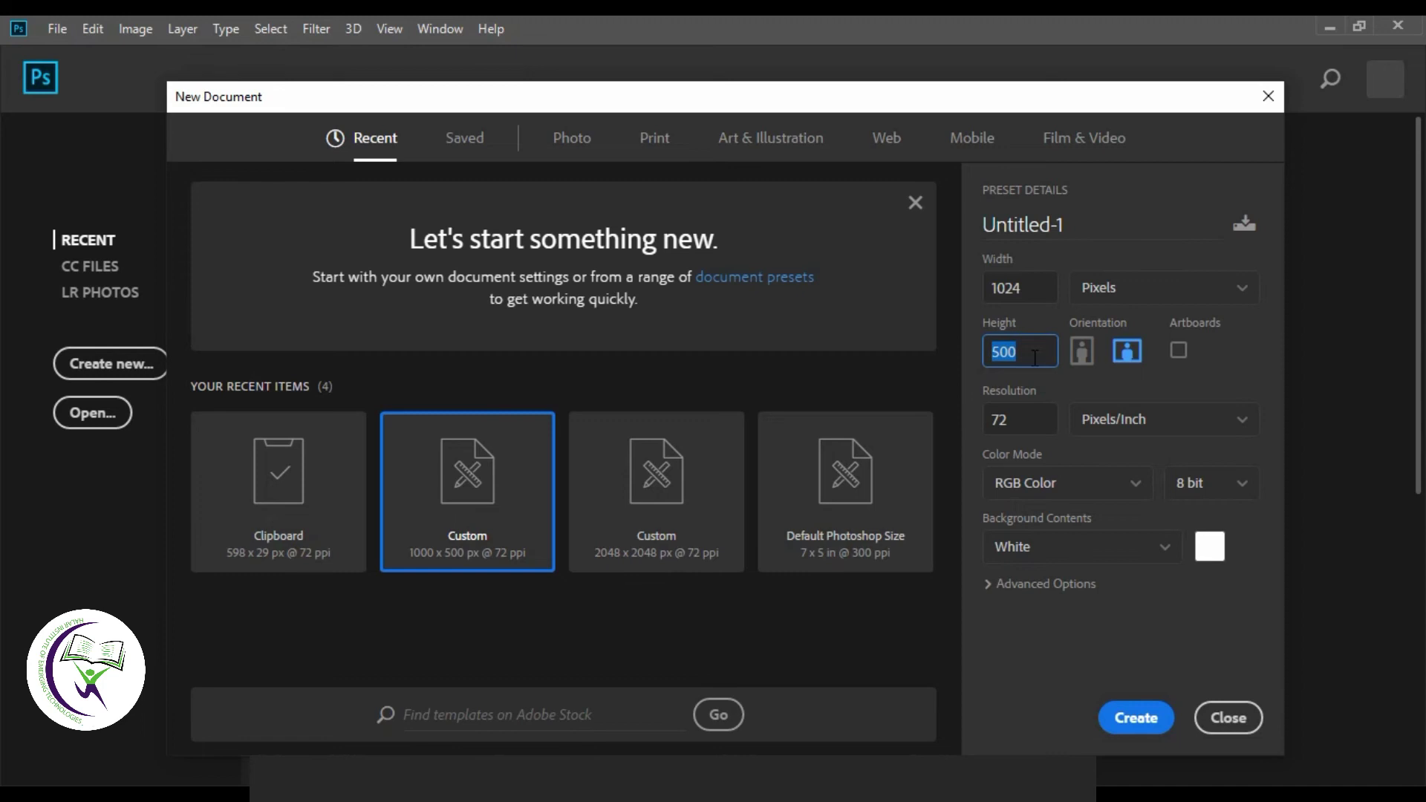
type("720")
double_click(1020, 351)
left_click(1123, 349)
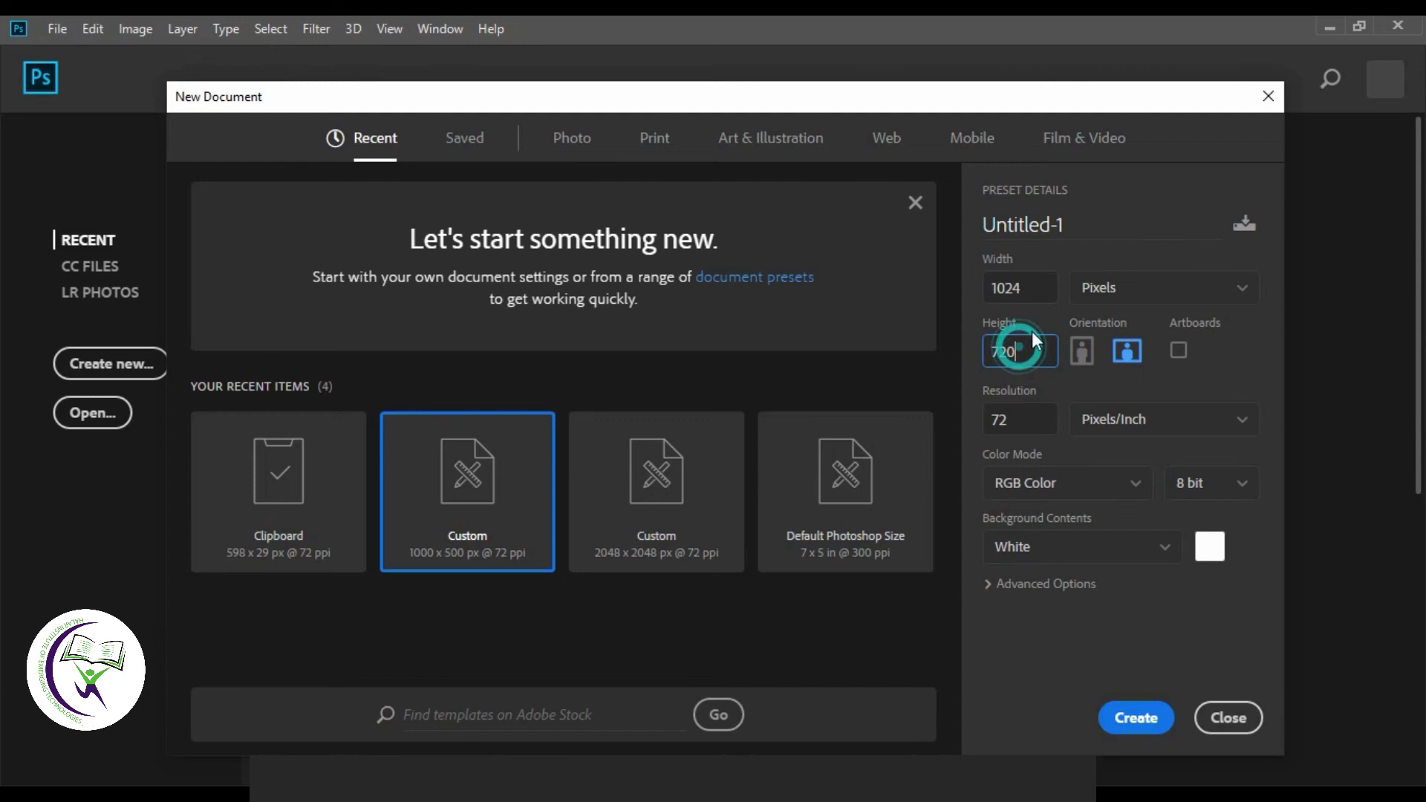
left_click(1239, 289)
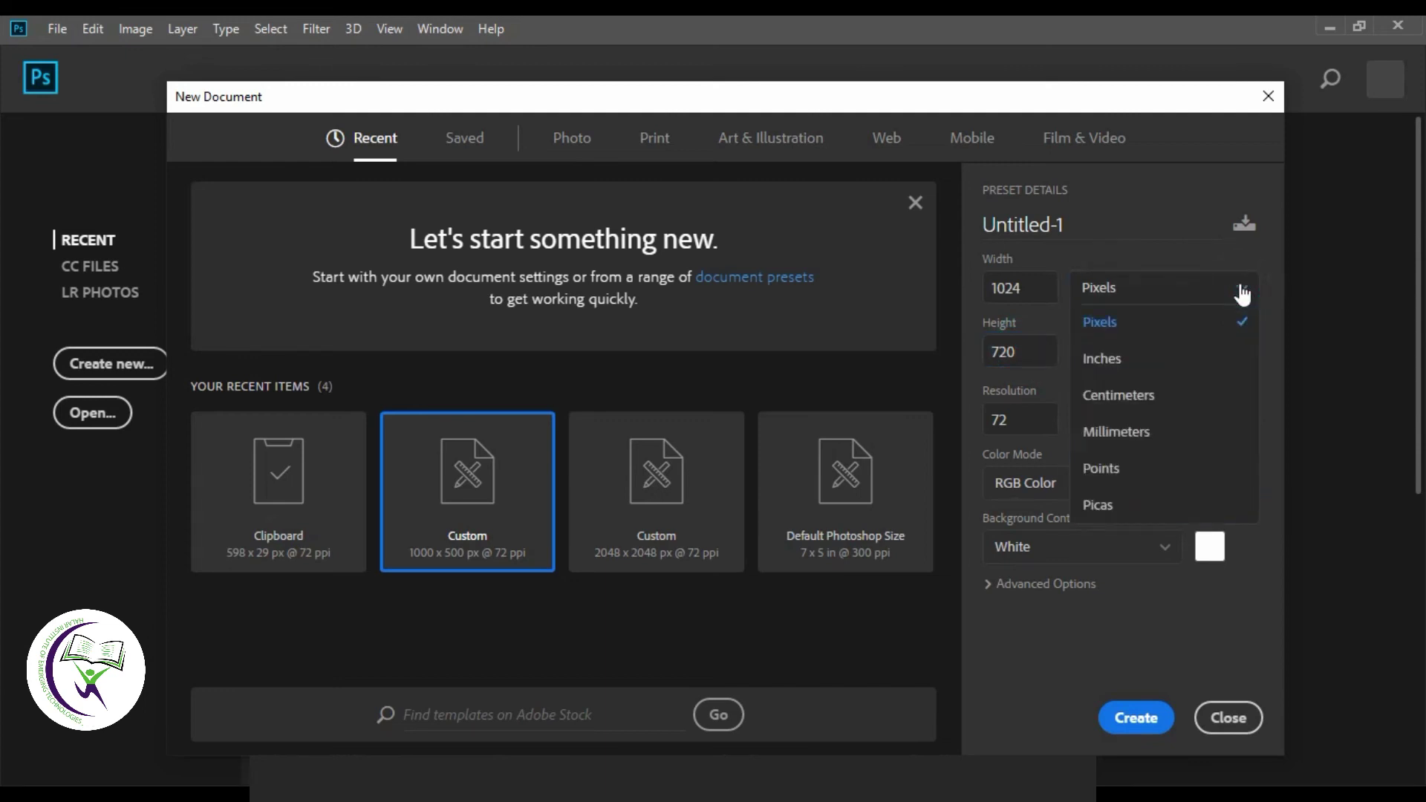
left_click(1249, 287)
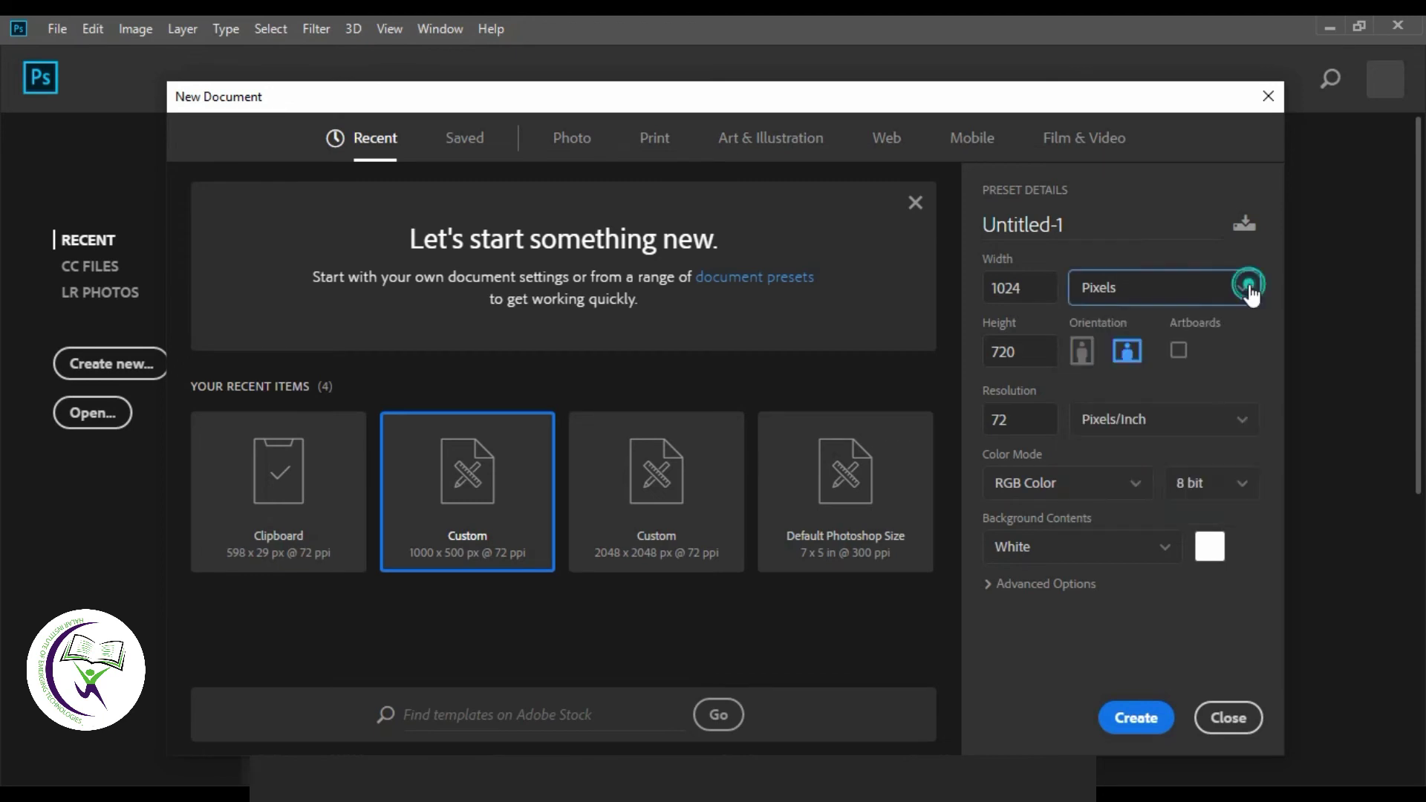
left_click(1237, 297)
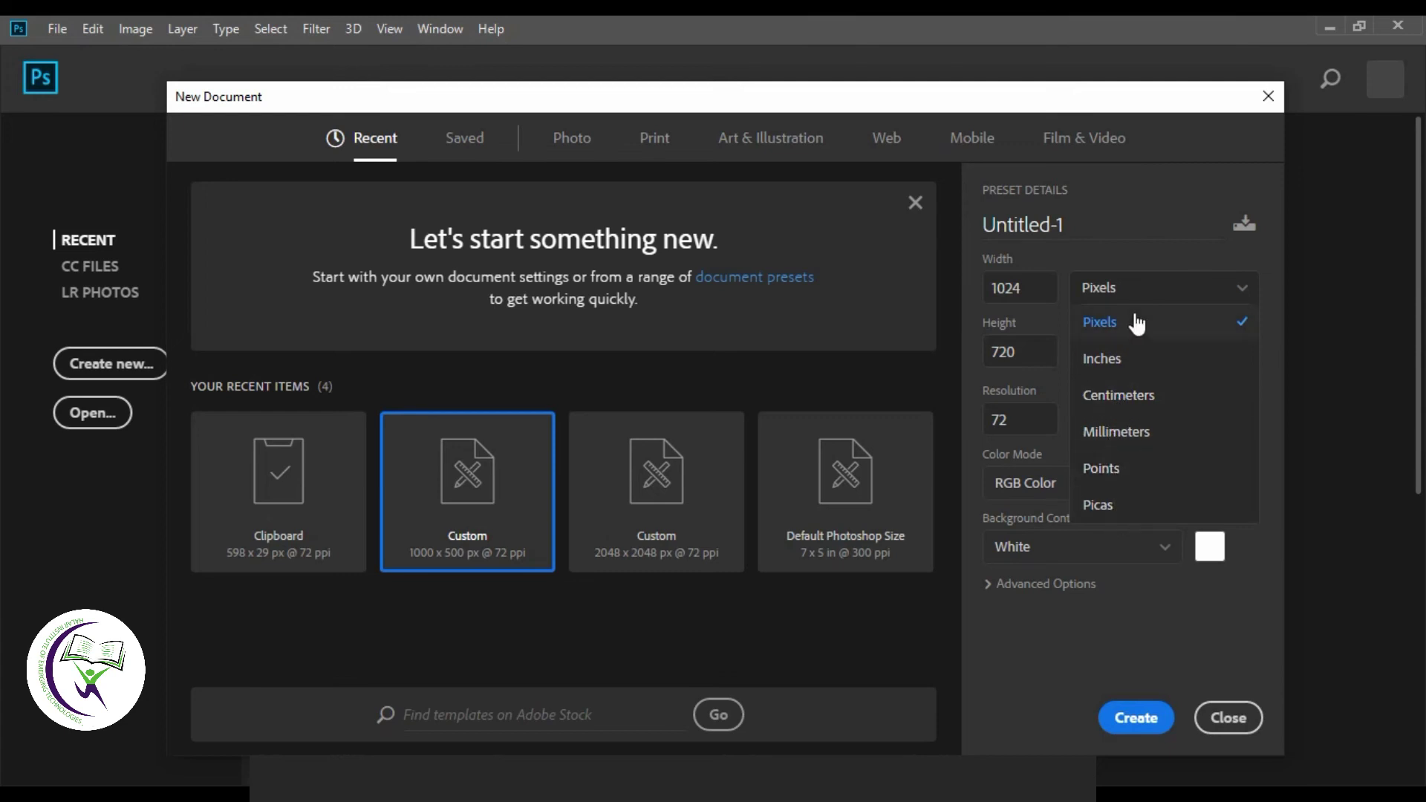
left_click(1242, 286)
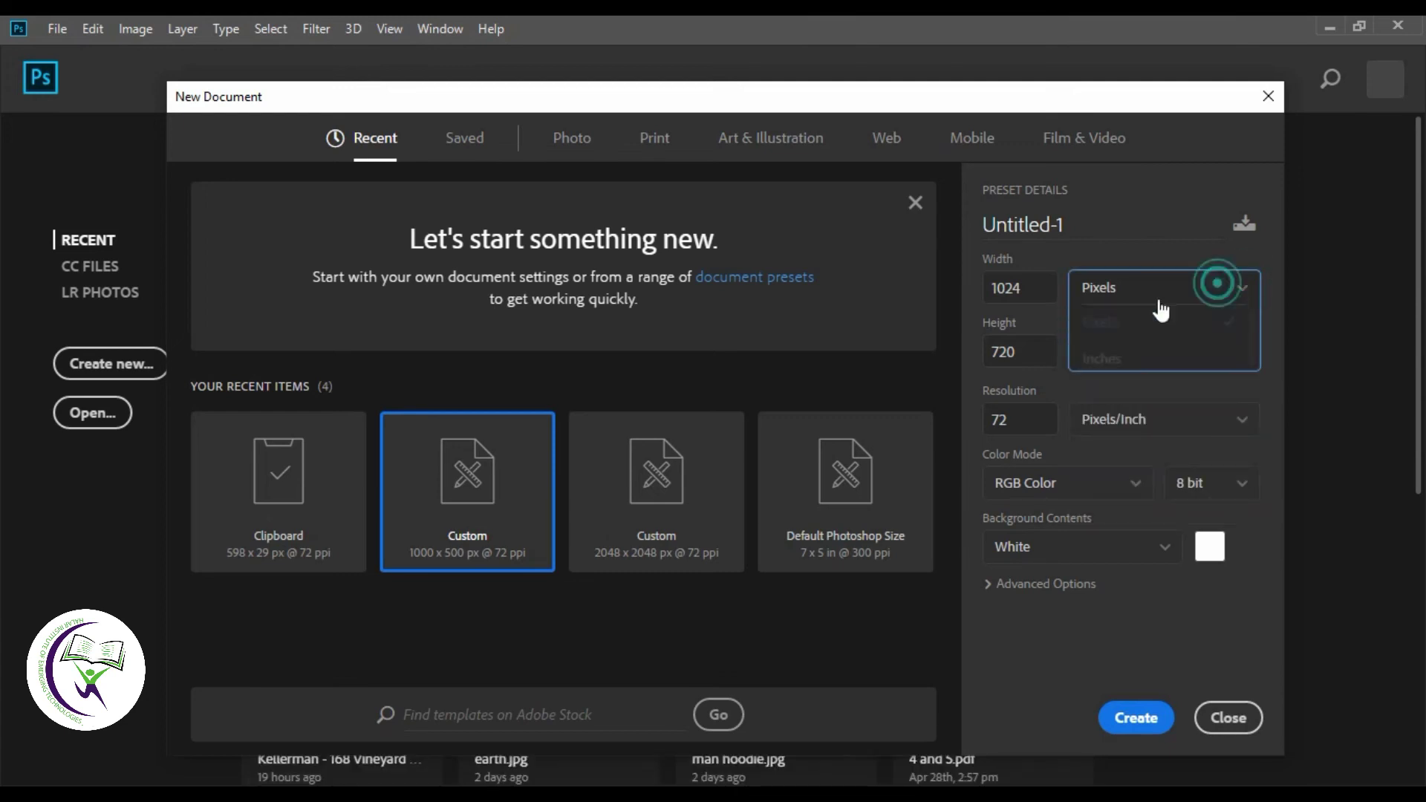
left_click(1099, 327)
left_click(1242, 295)
left_click(1244, 291)
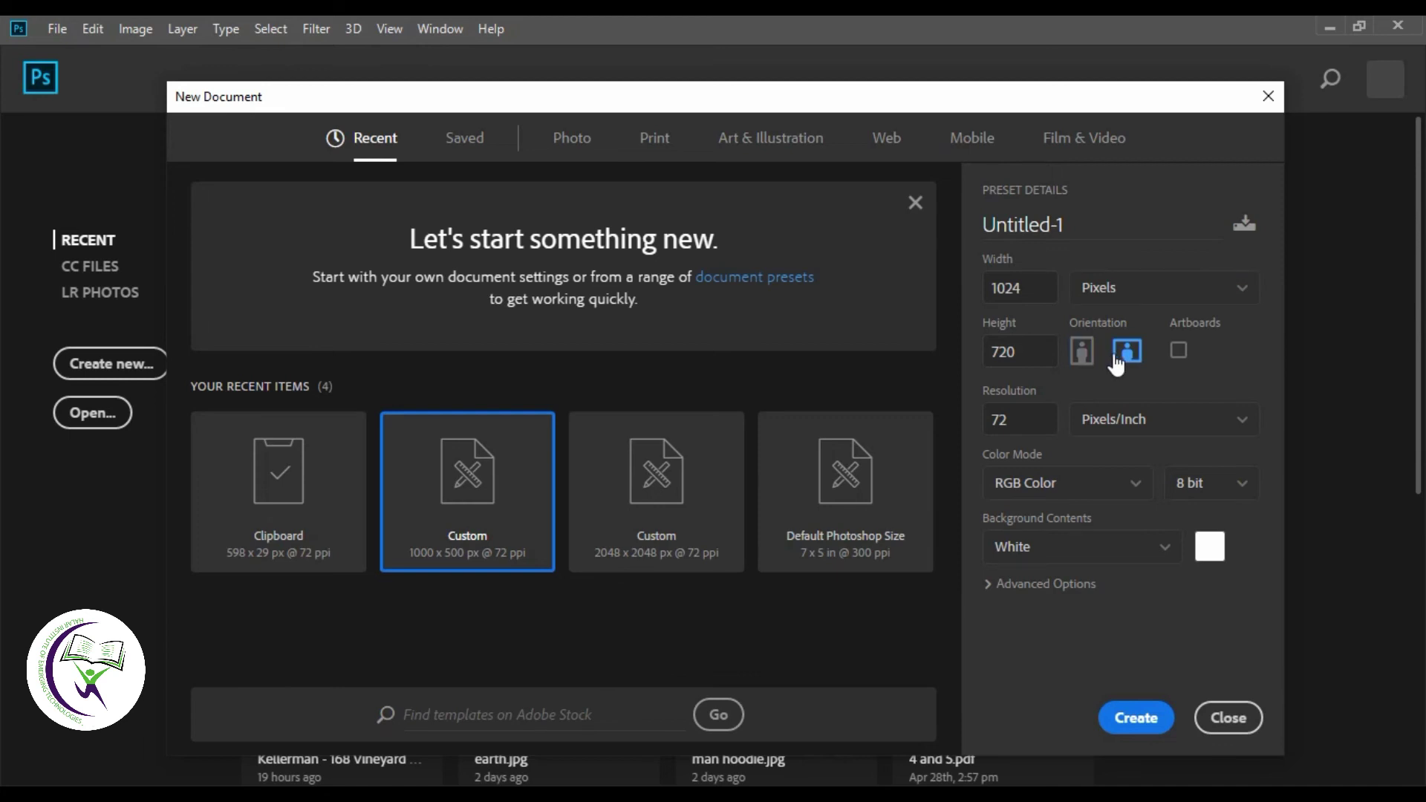
left_click(1082, 360)
left_click(1125, 360)
left_click(1078, 361)
left_click(1126, 364)
double_click(1033, 289)
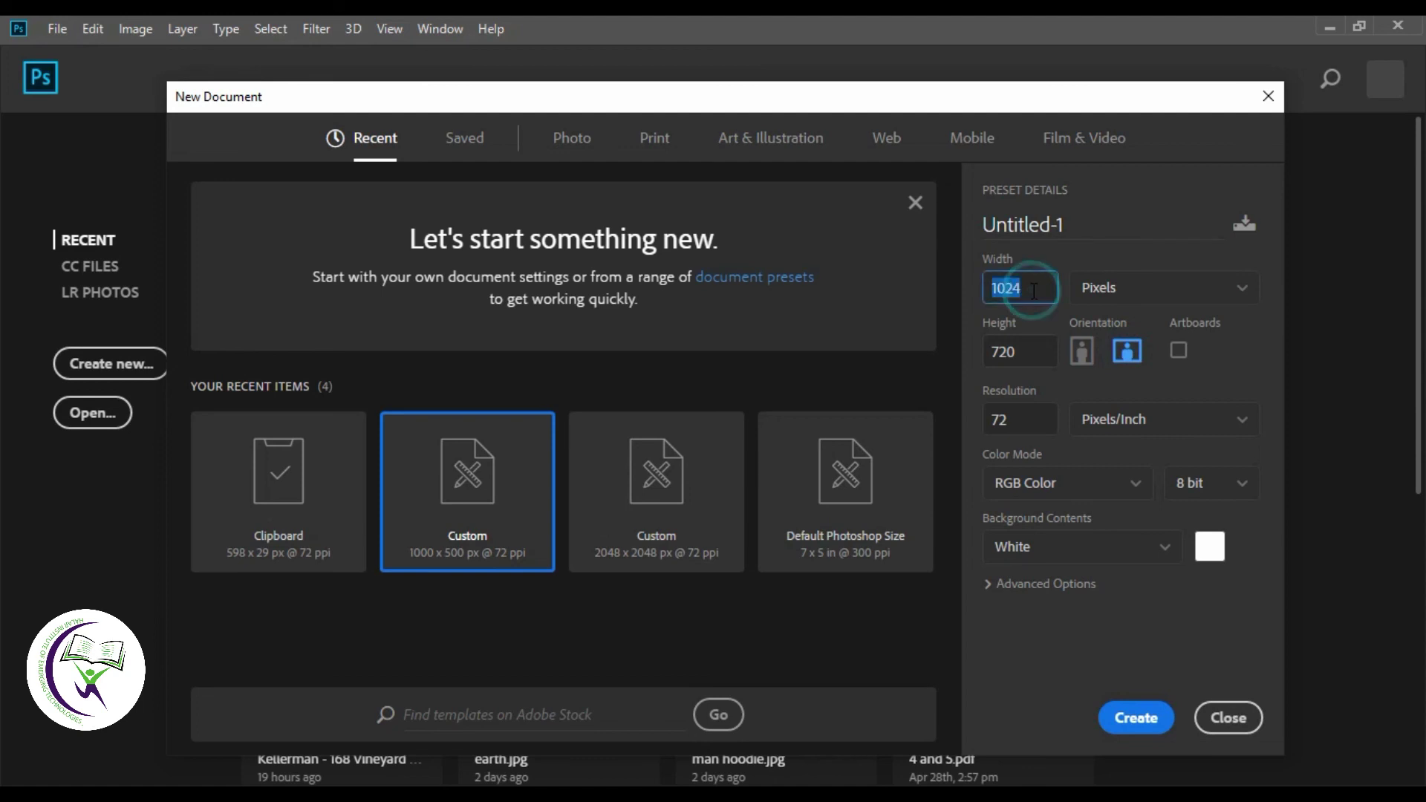
double_click(1023, 359)
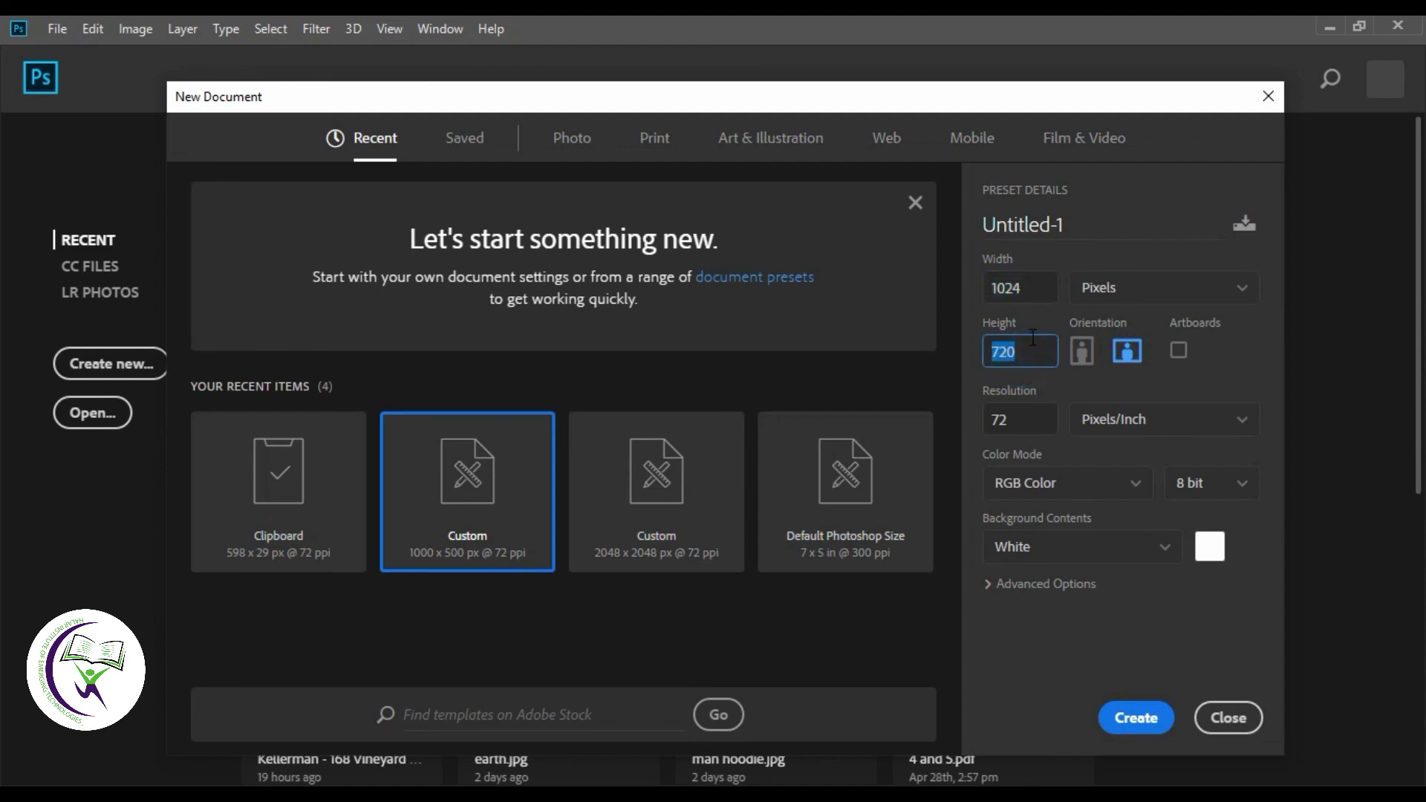
left_click(1026, 418)
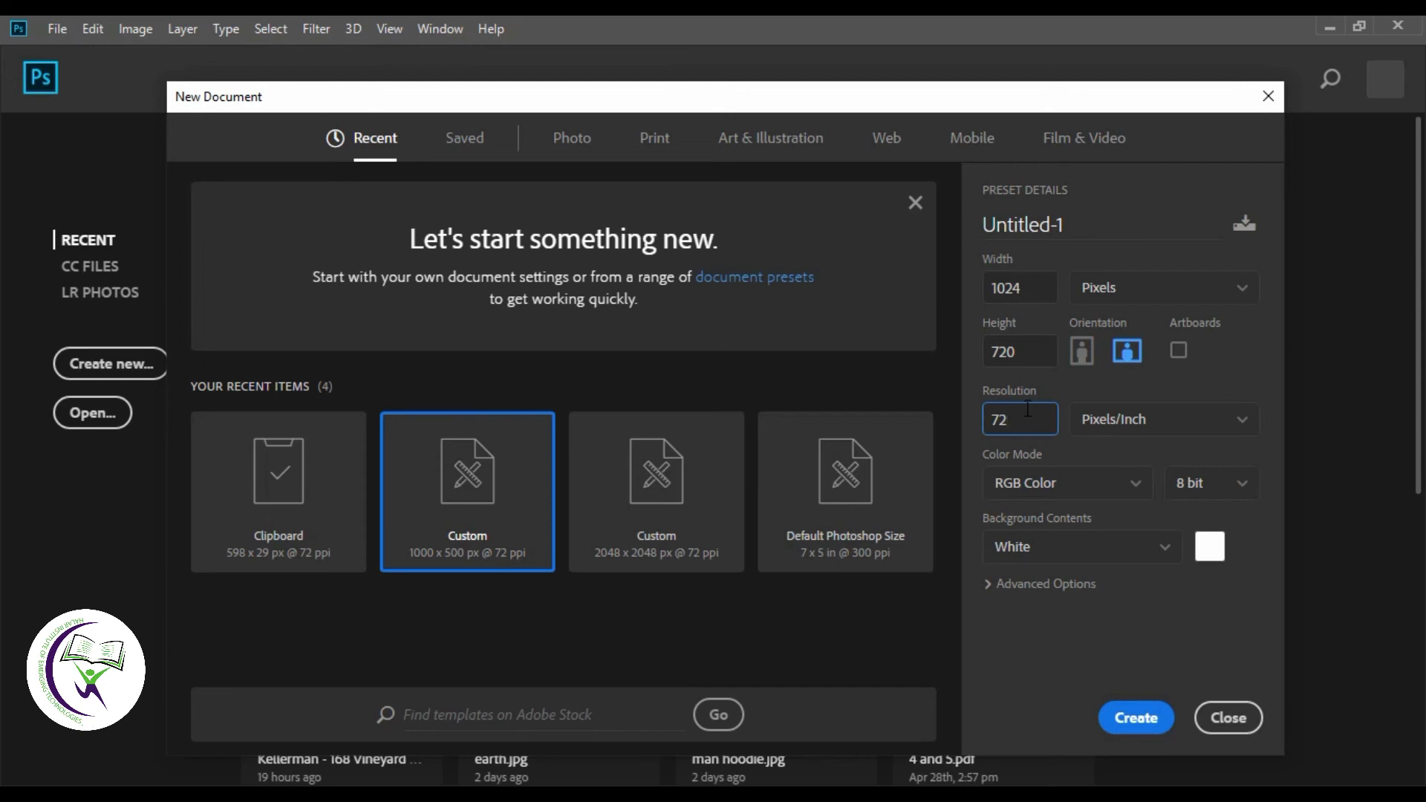
left_click(1164, 429)
left_click(1125, 429)
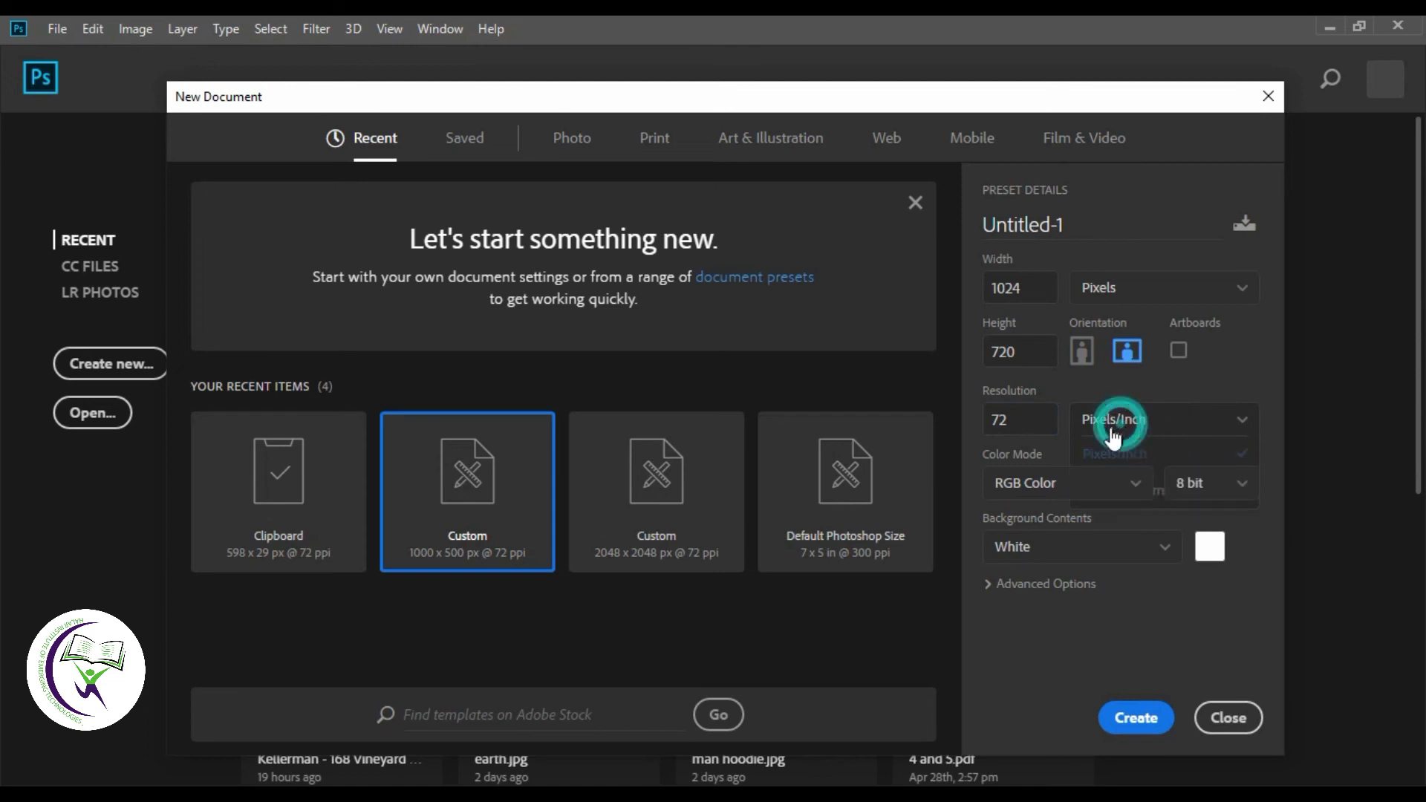
left_click(1130, 433)
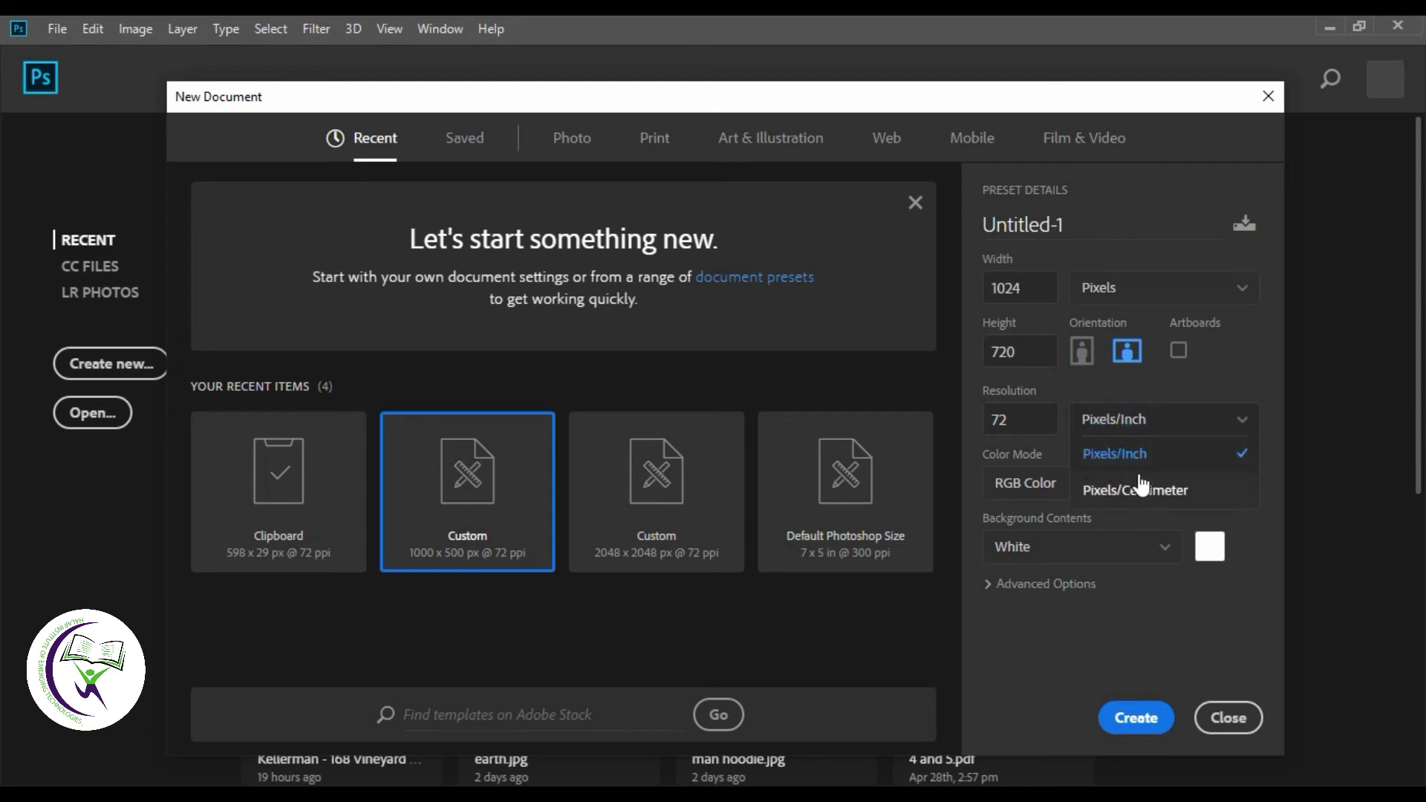
left_click(1146, 451)
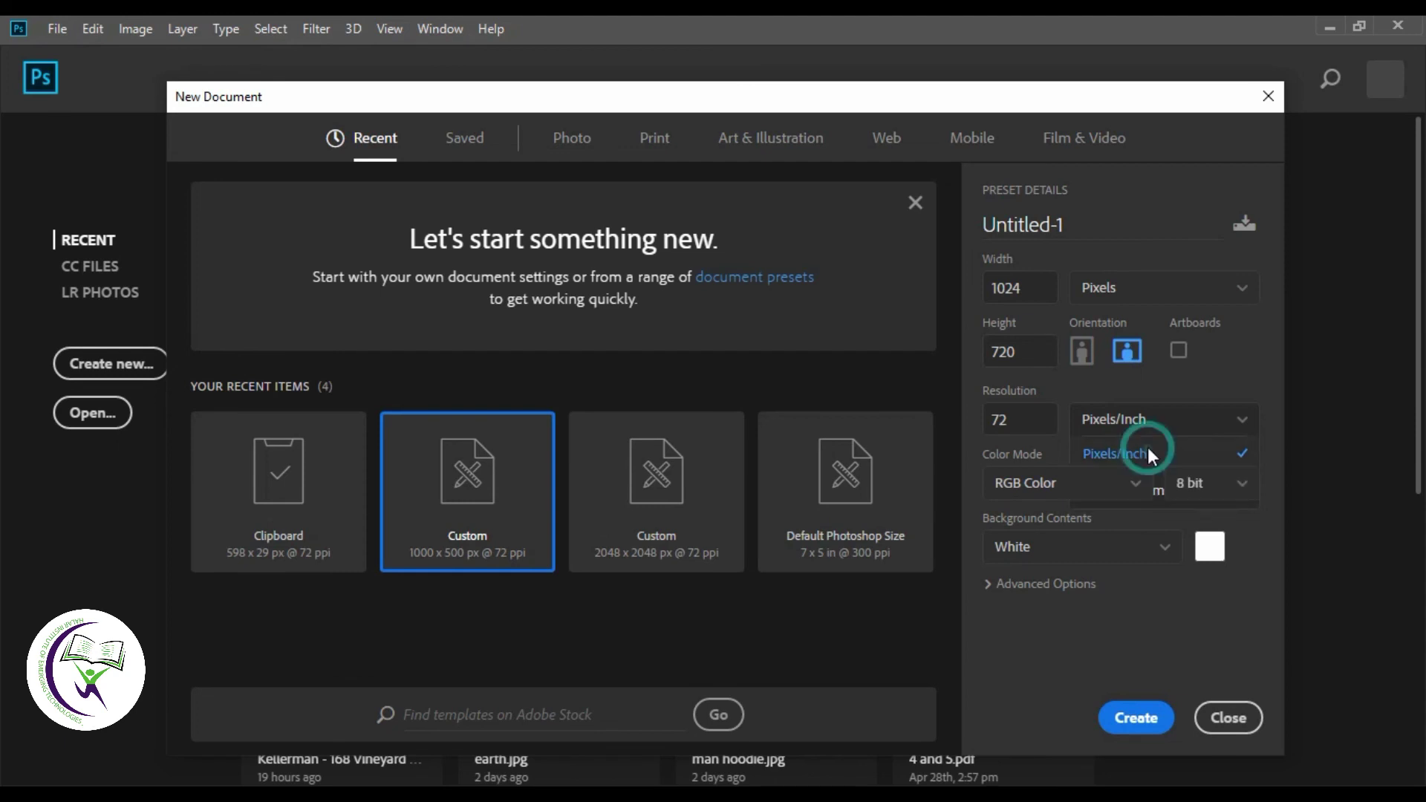
double_click(1036, 421)
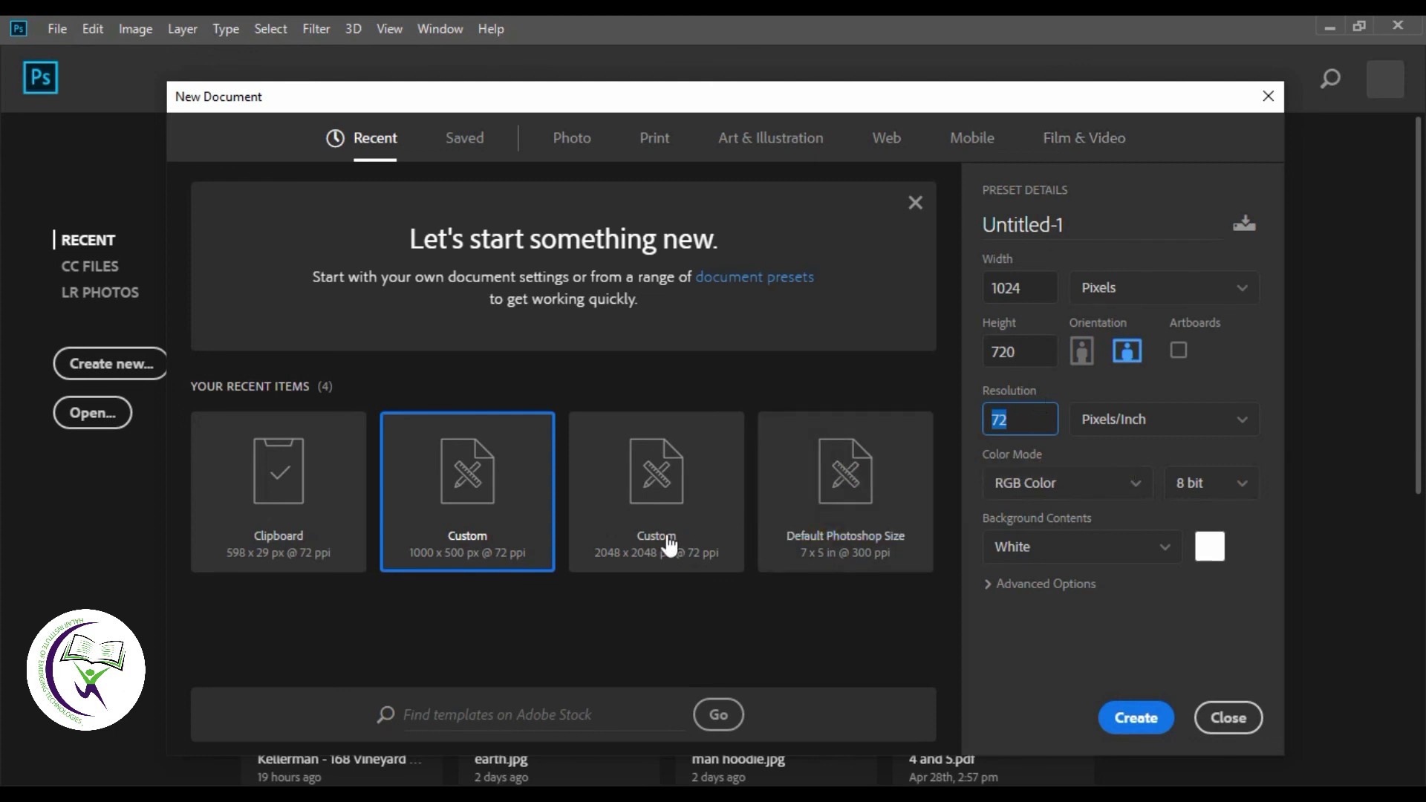
left_click(1144, 486)
left_click(1144, 485)
left_click(1140, 486)
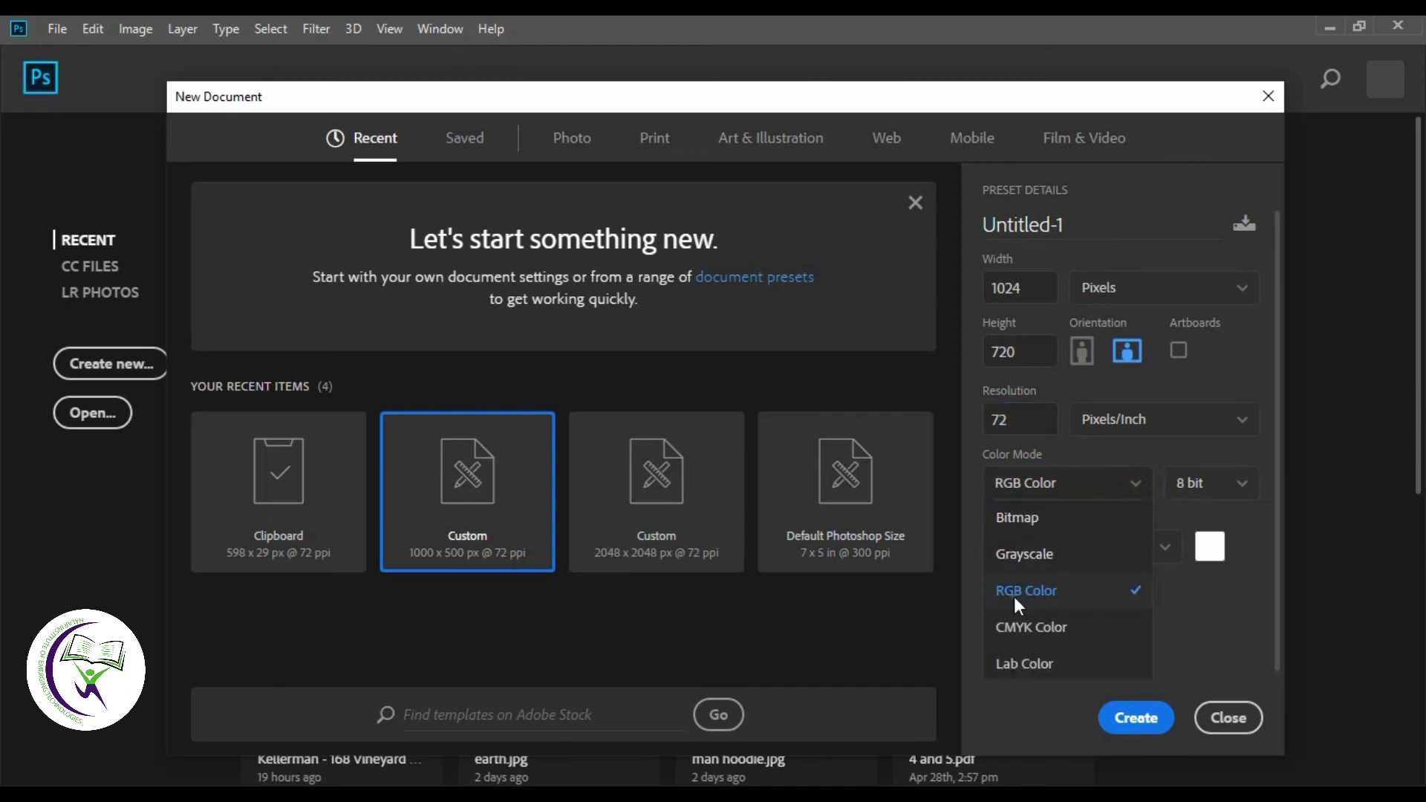
left_click(1234, 483)
left_click(1181, 520)
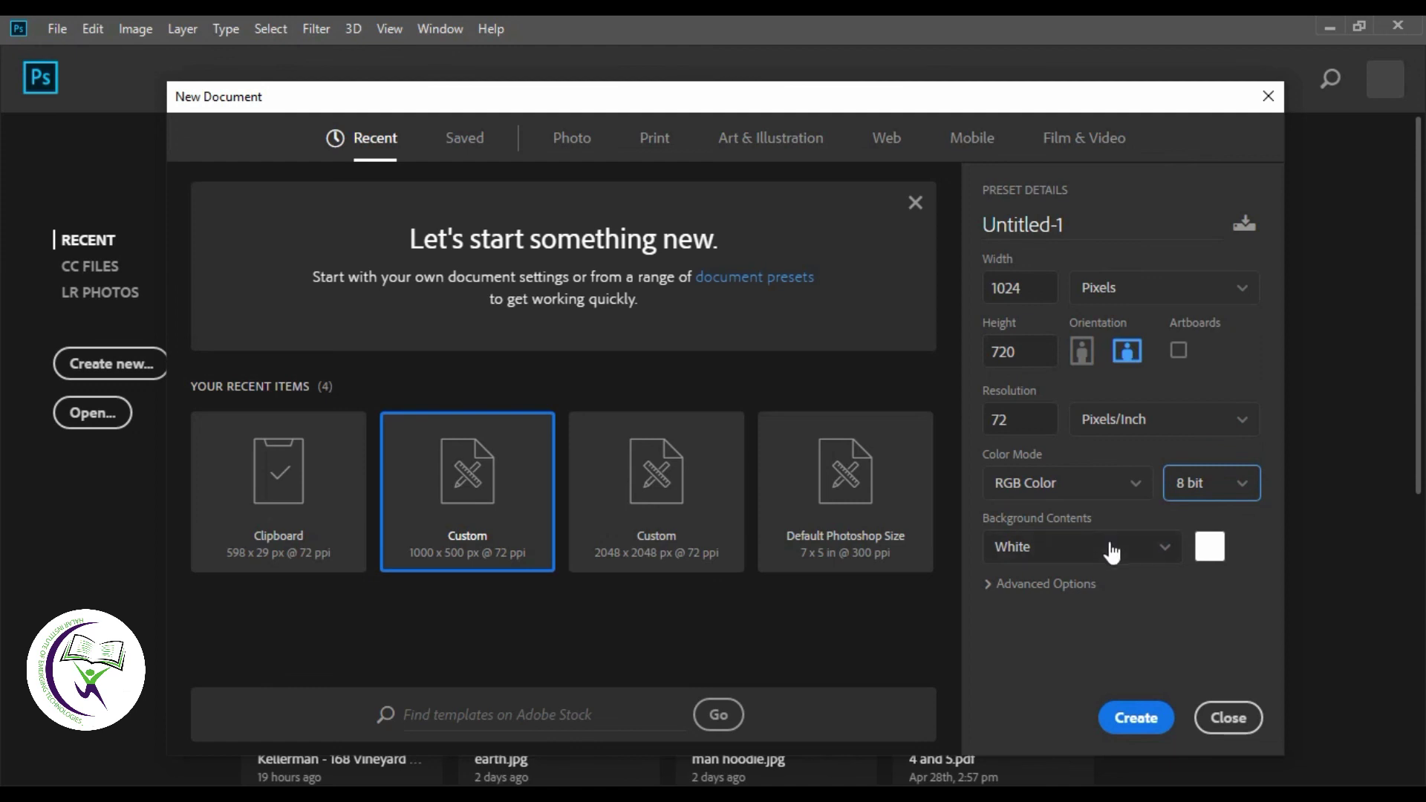
left_click(1163, 550)
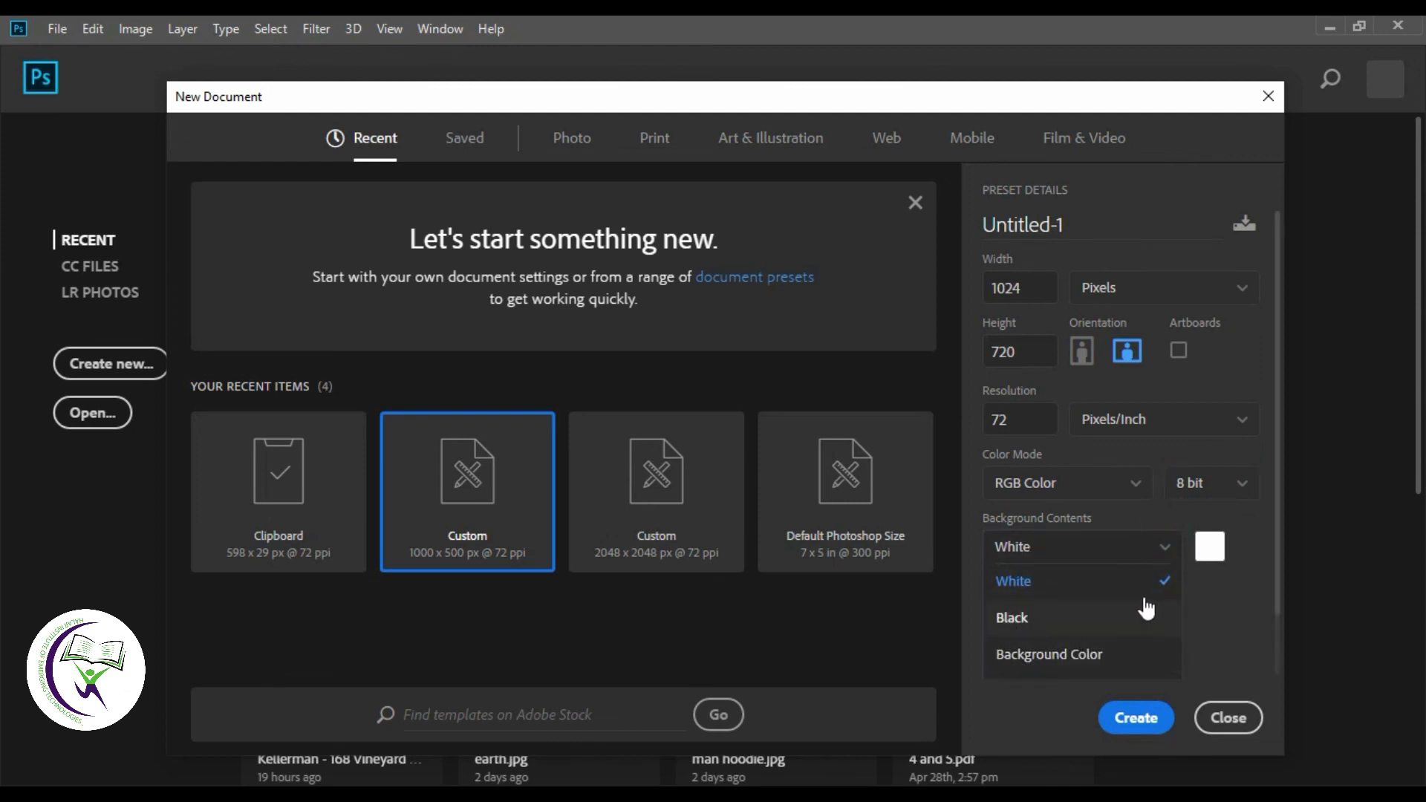
scroll(1108, 613, "down", 2)
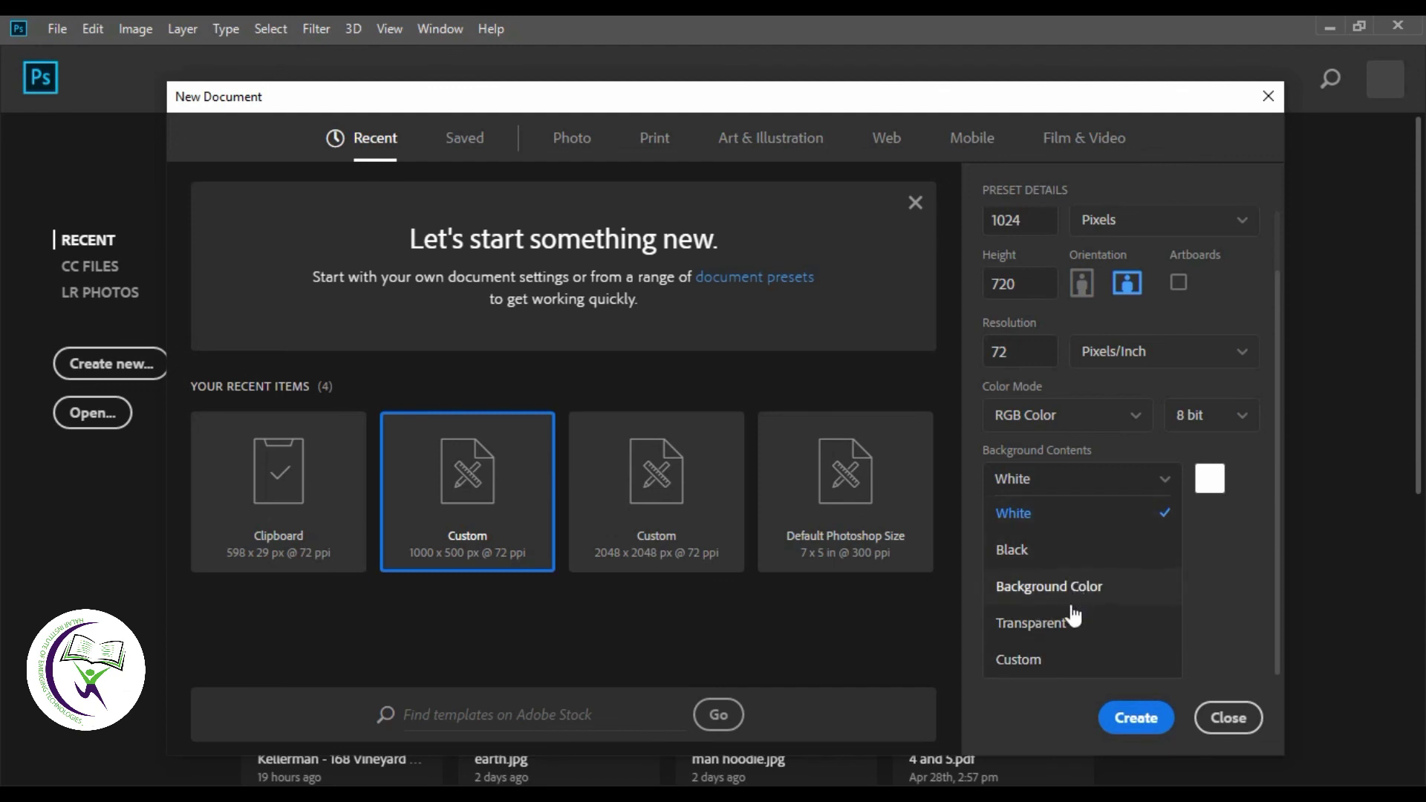
left_click(1163, 491)
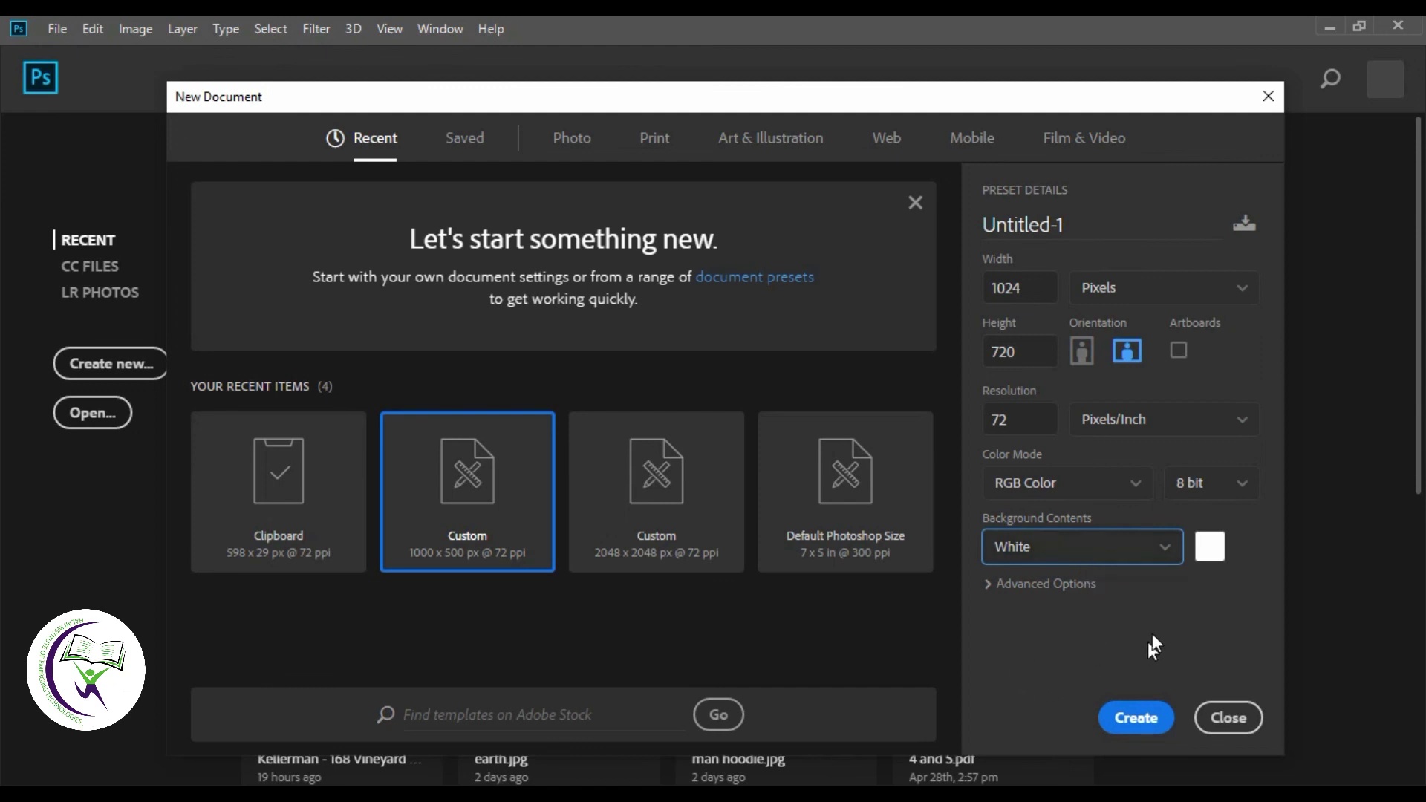
Confirm the New Document dialog to create Untitled-1 at 1024 × 720 px, 72 ppi, white background
left_click(1147, 724)
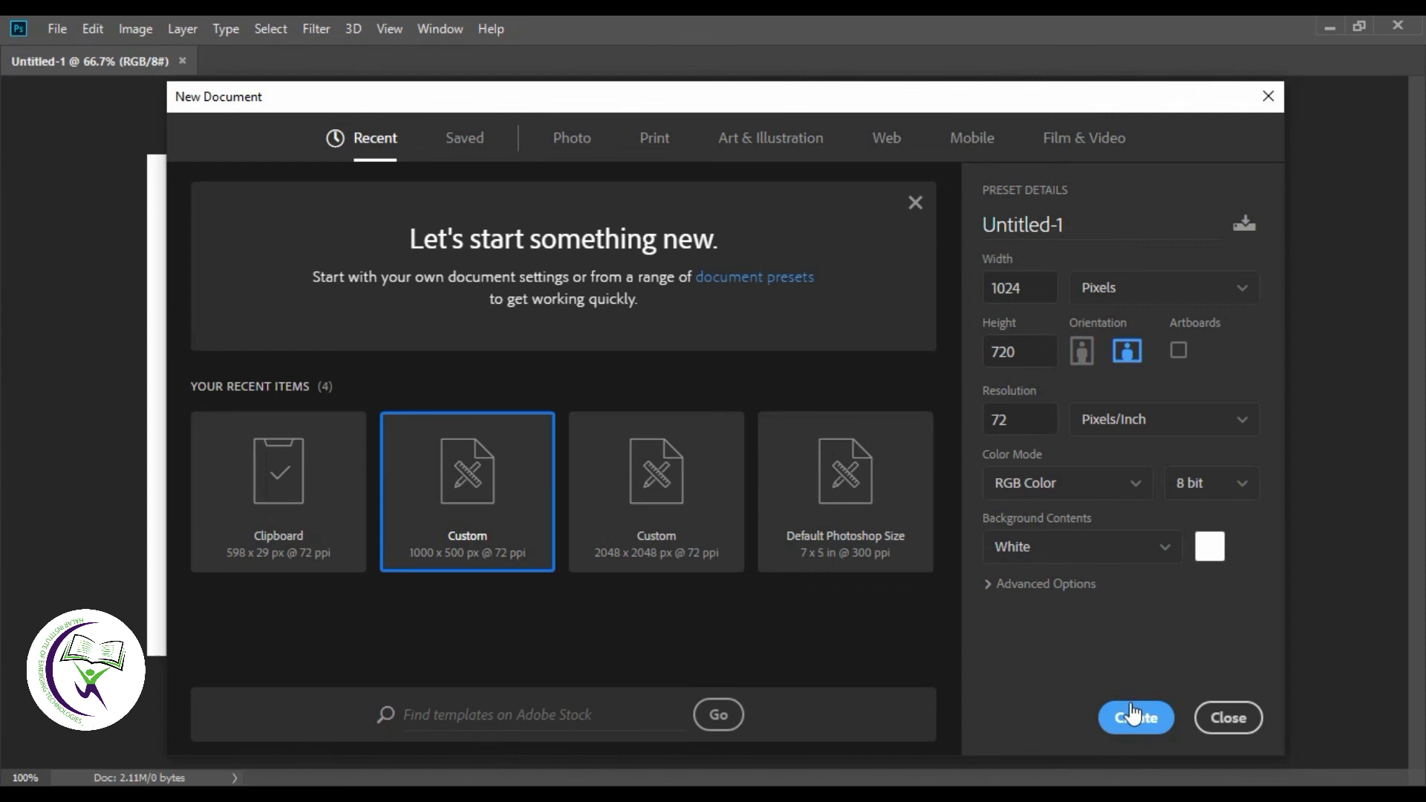